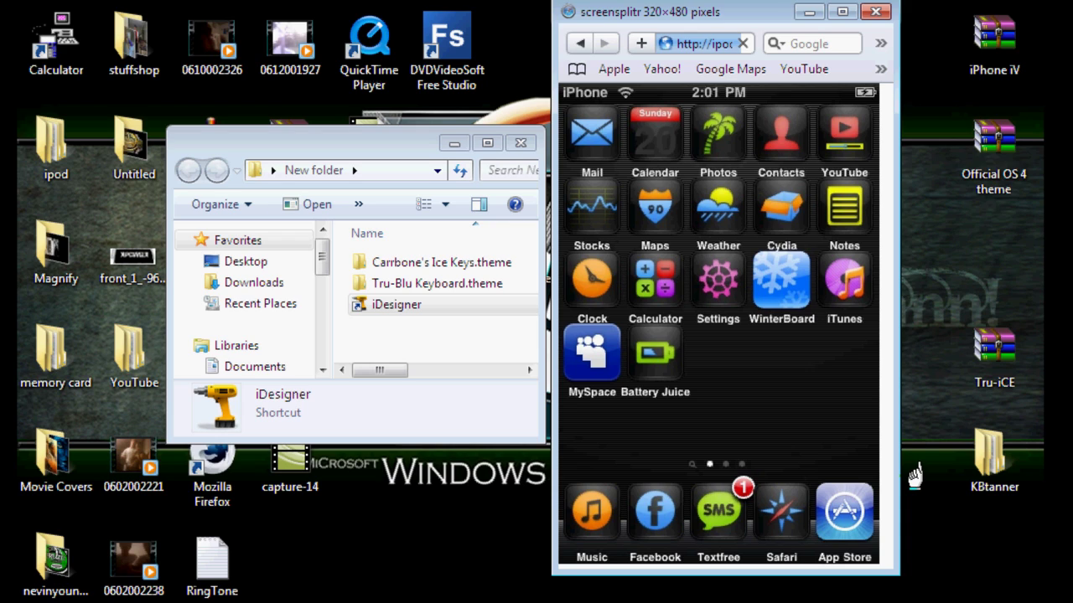
# Open the Tru-Blu Keyboard.theme folder
pyautogui.click(386, 304)
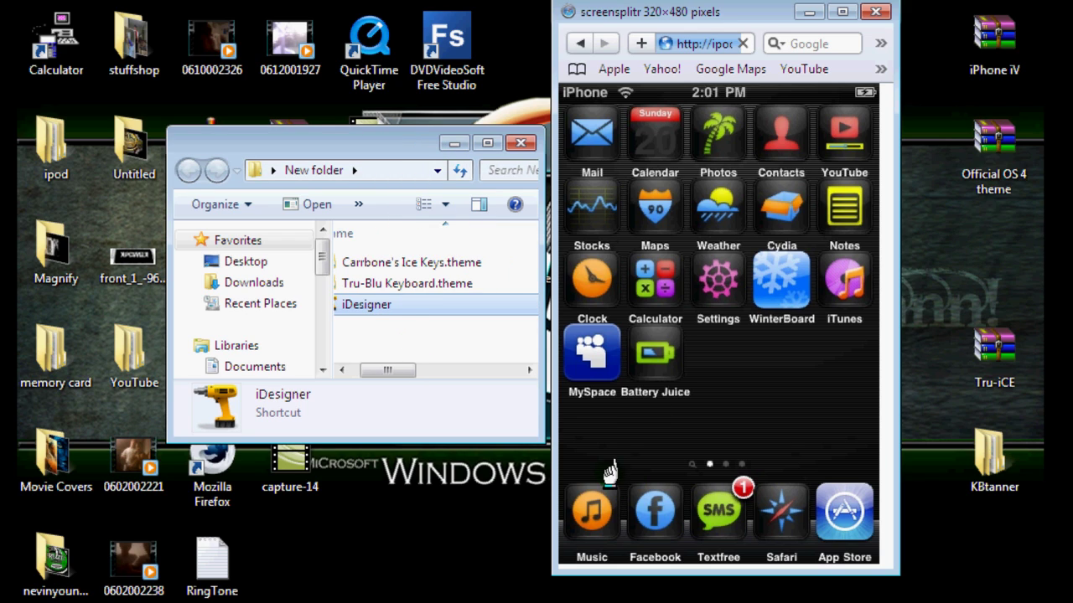
pyautogui.click(410, 283)
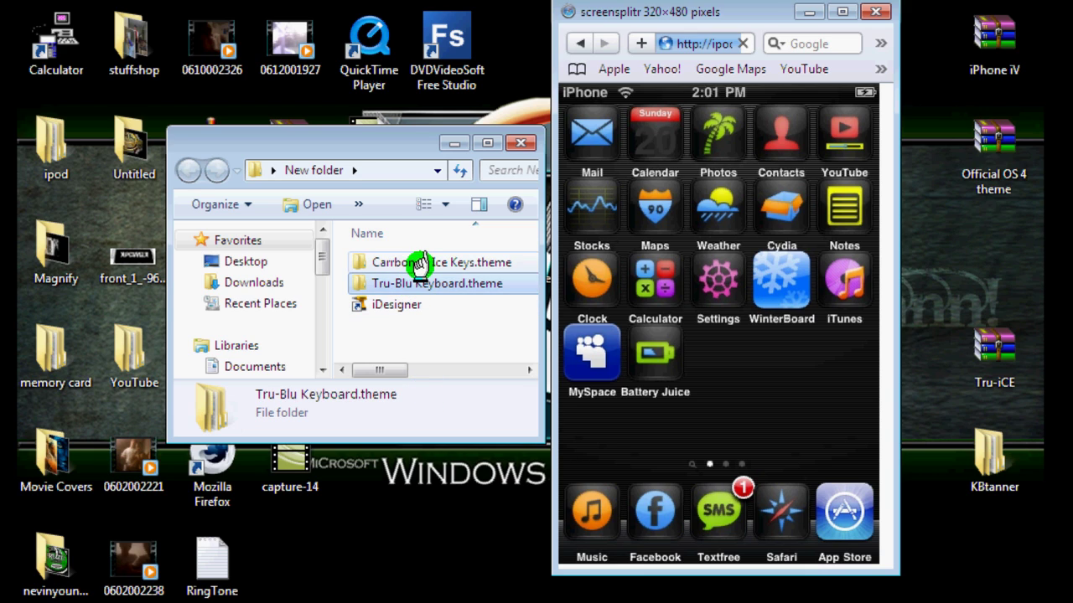
pyautogui.click(417, 264)
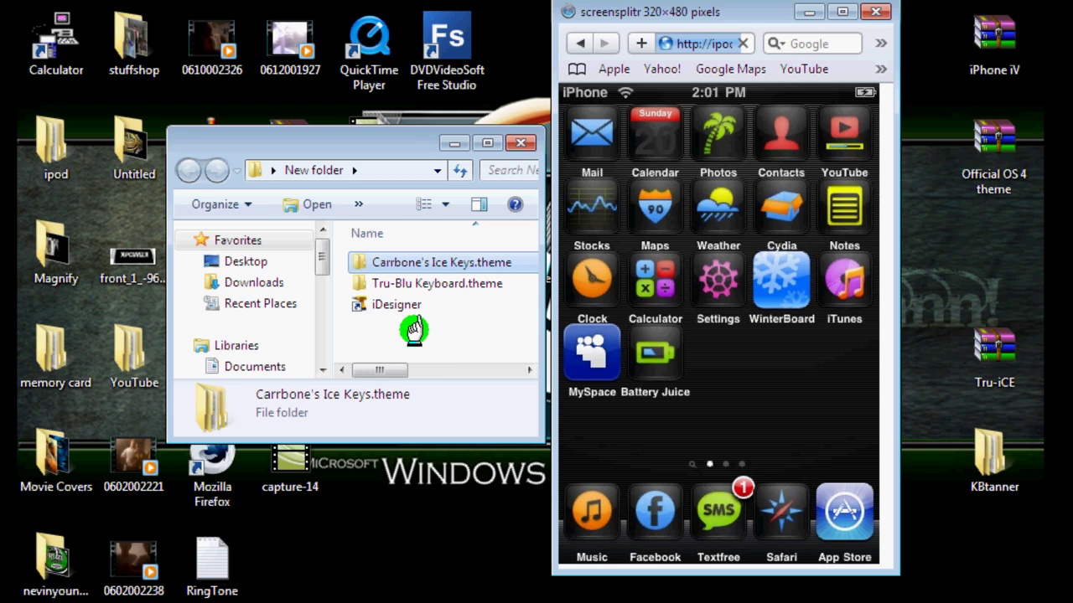
pyautogui.click(381, 304)
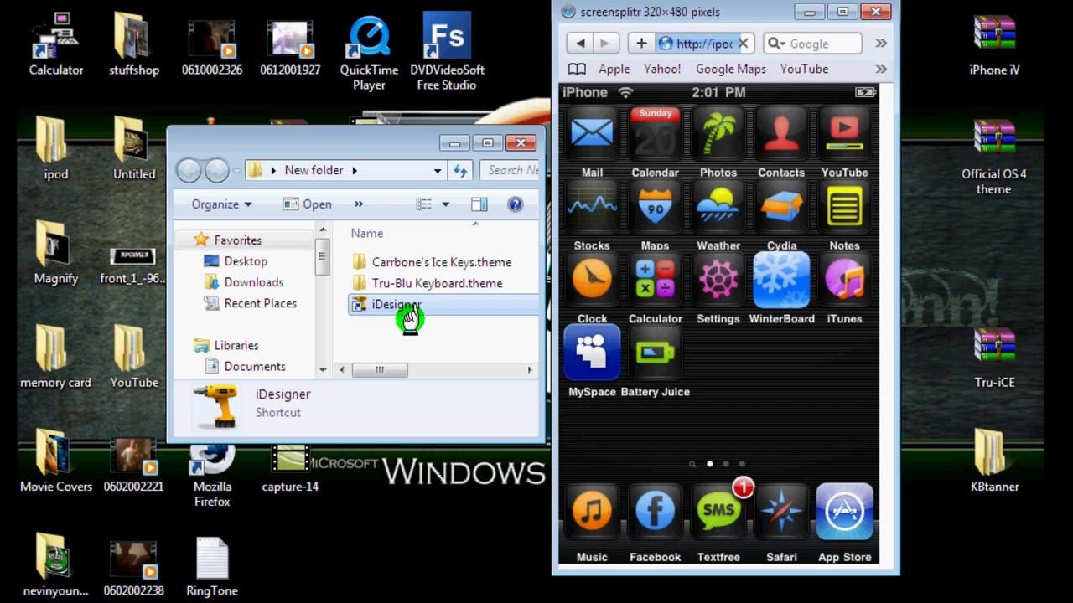
pyautogui.click(410, 323)
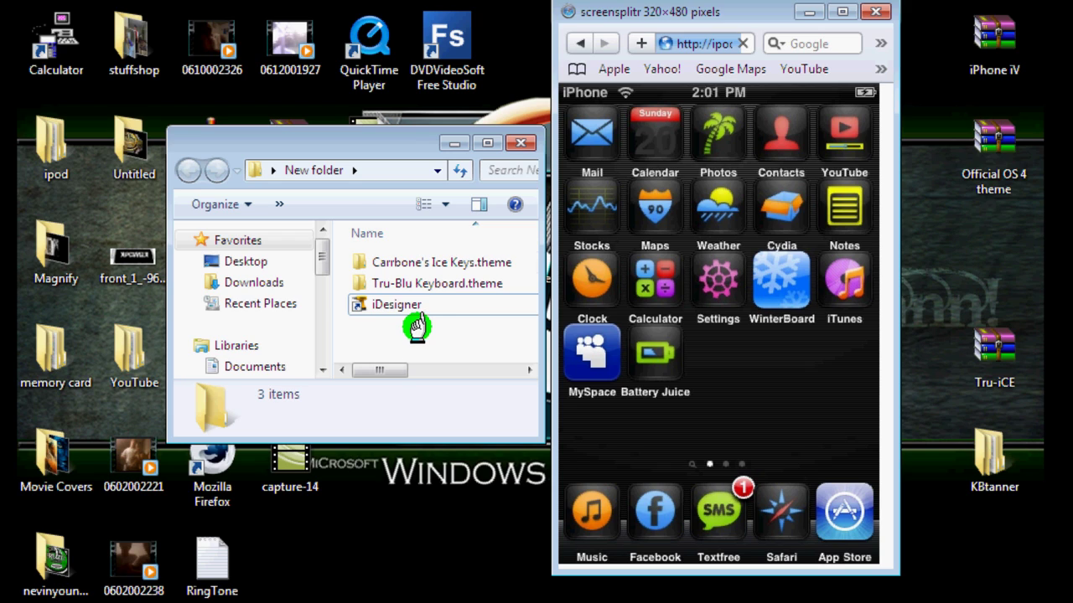
pyautogui.doubleClick(411, 283)
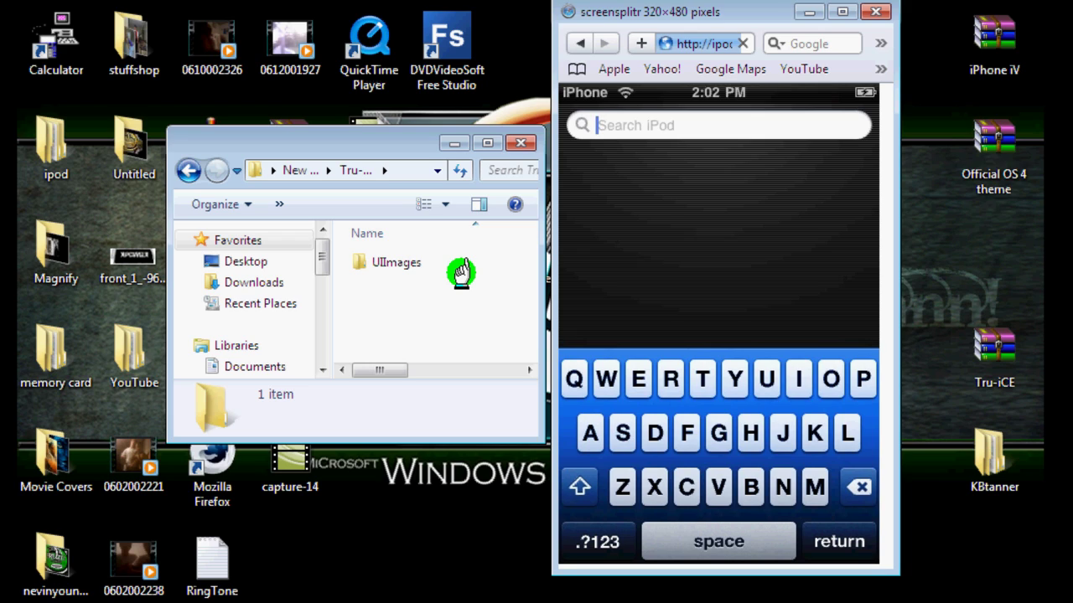
# Clear the stray iPhone search text and hide the iPhone screen viewer
pyautogui.write('hf')
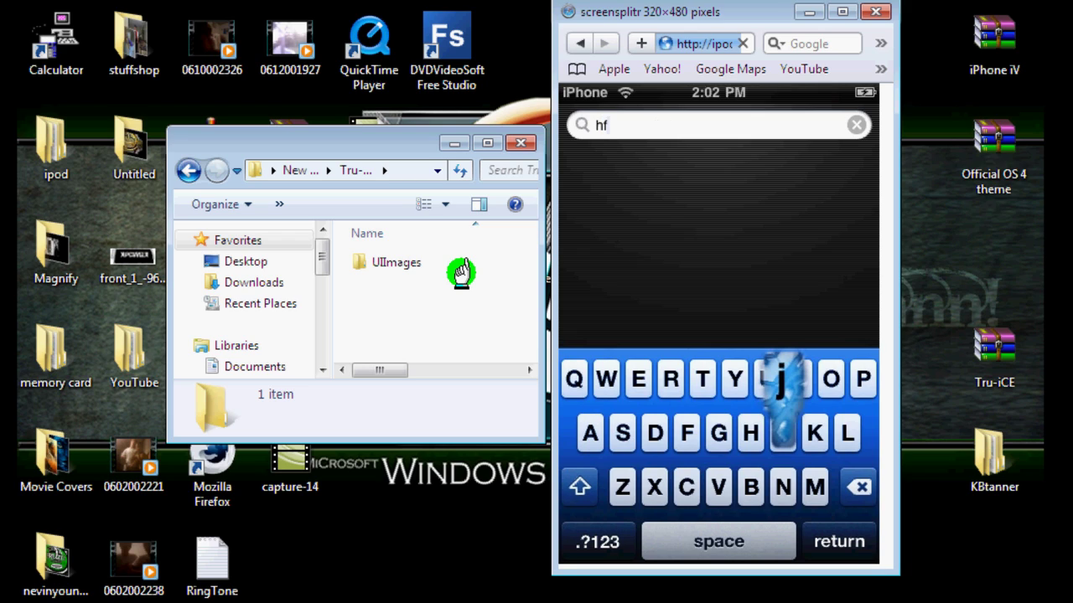
pyautogui.write('j')
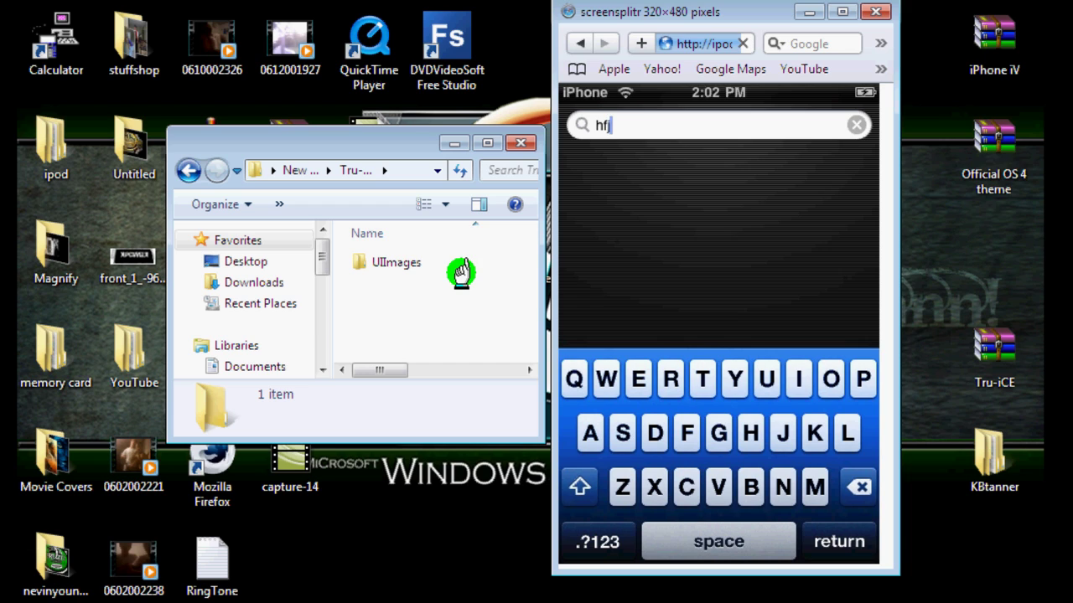
pyautogui.press('BackSpace')
pyautogui.press('BackSpace')
pyautogui.press('BackSpace')
pyautogui.click(810, 8)
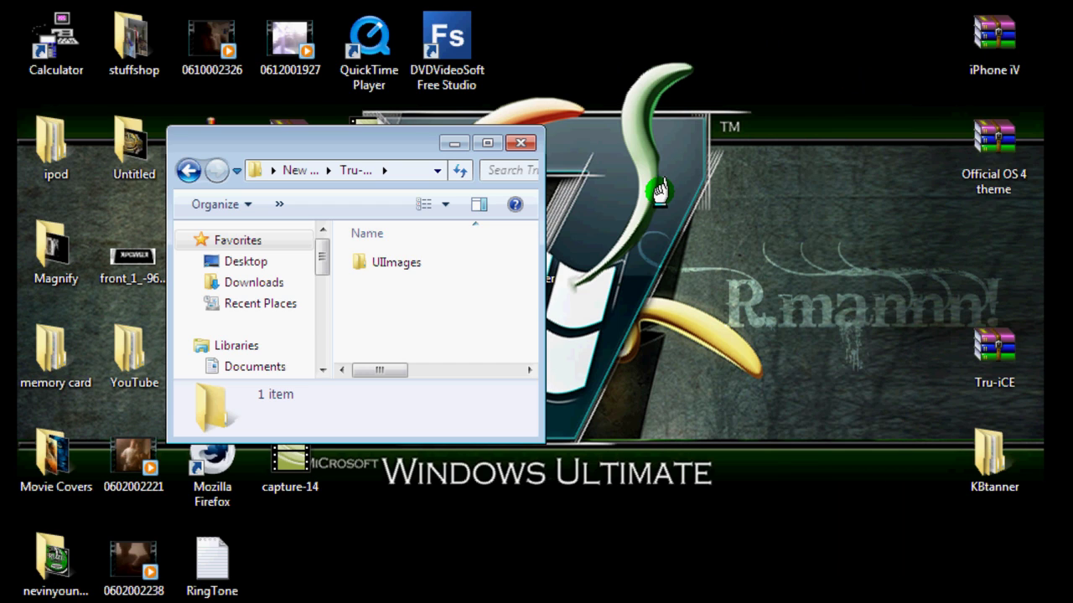
# Open Carrbone's Ice Keys.theme > UIImages and enlarge the window to show its 29 images
pyautogui.click(190, 171)
pyautogui.rightClick(407, 262)
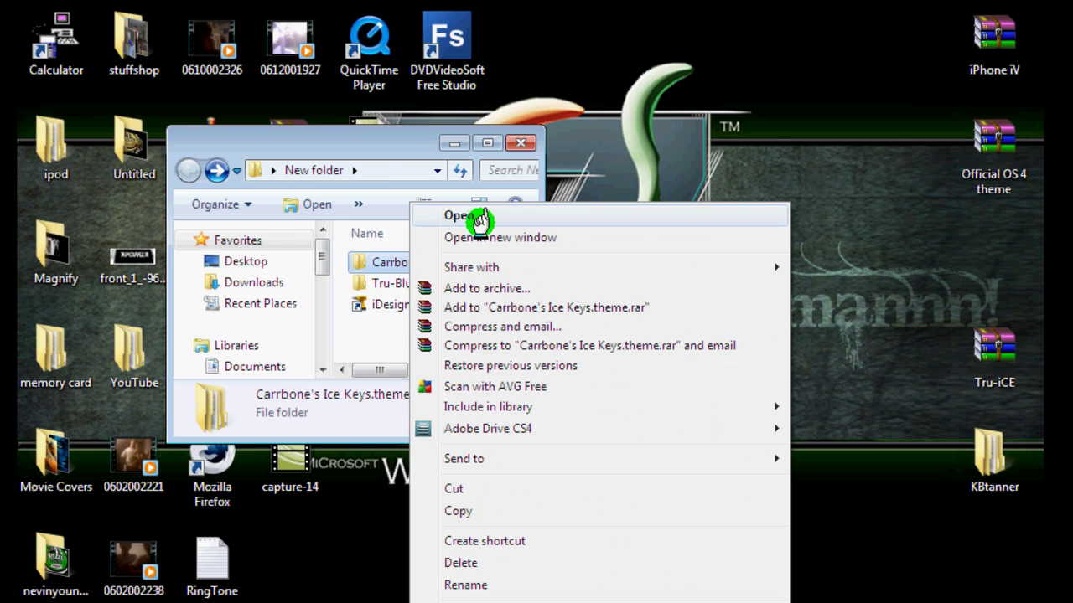
pyautogui.click(461, 216)
pyautogui.click(373, 259)
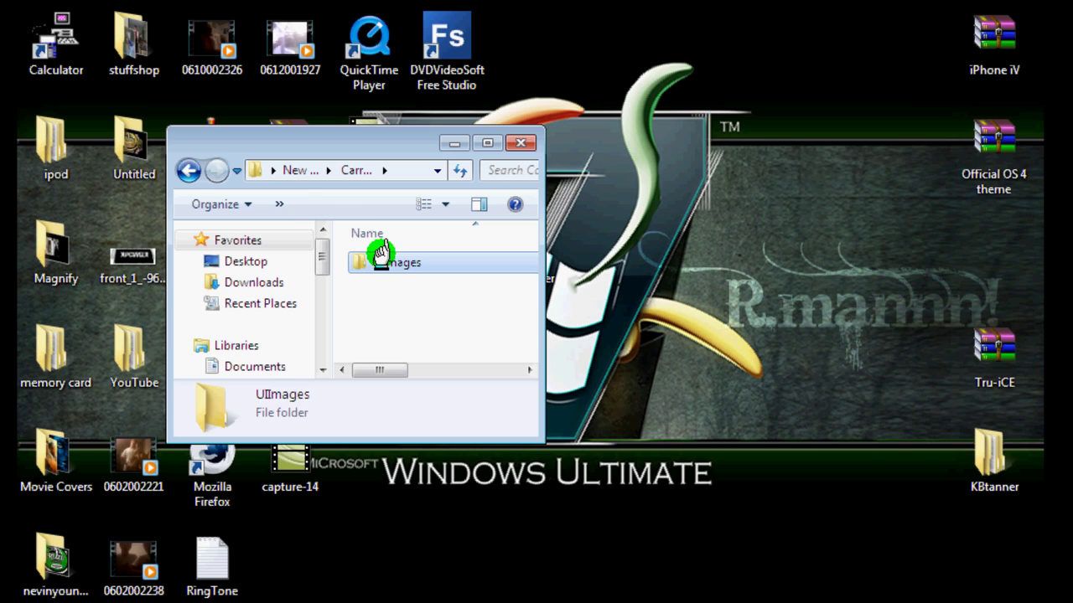
pyautogui.doubleClick(381, 257)
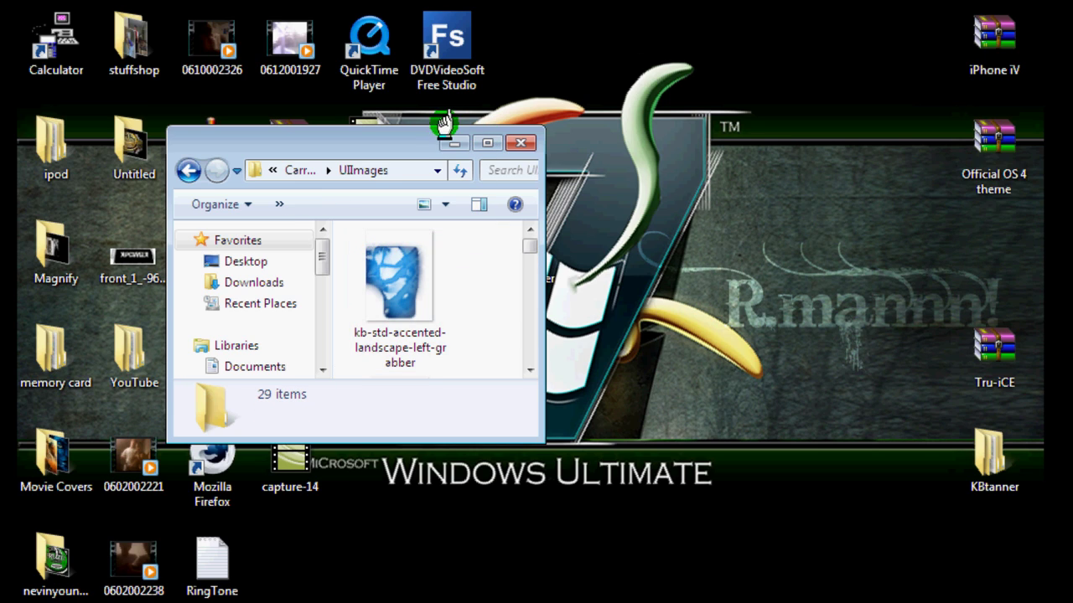
pyautogui.moveTo(544, 211); pyautogui.dragTo(714, 213)
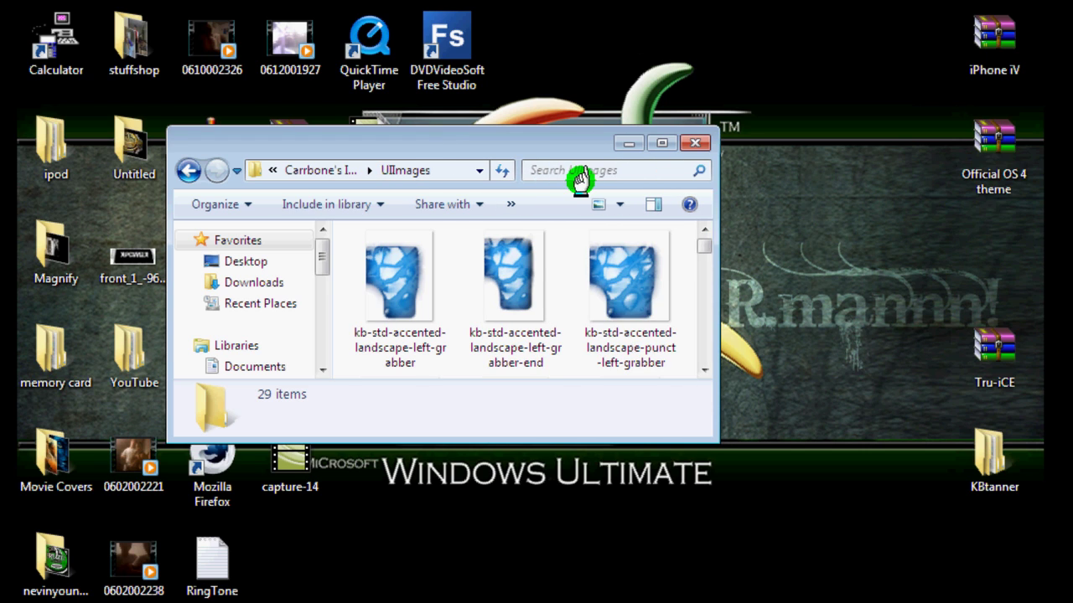
pyautogui.moveTo(526, 144); pyautogui.dragTo(494, 462)
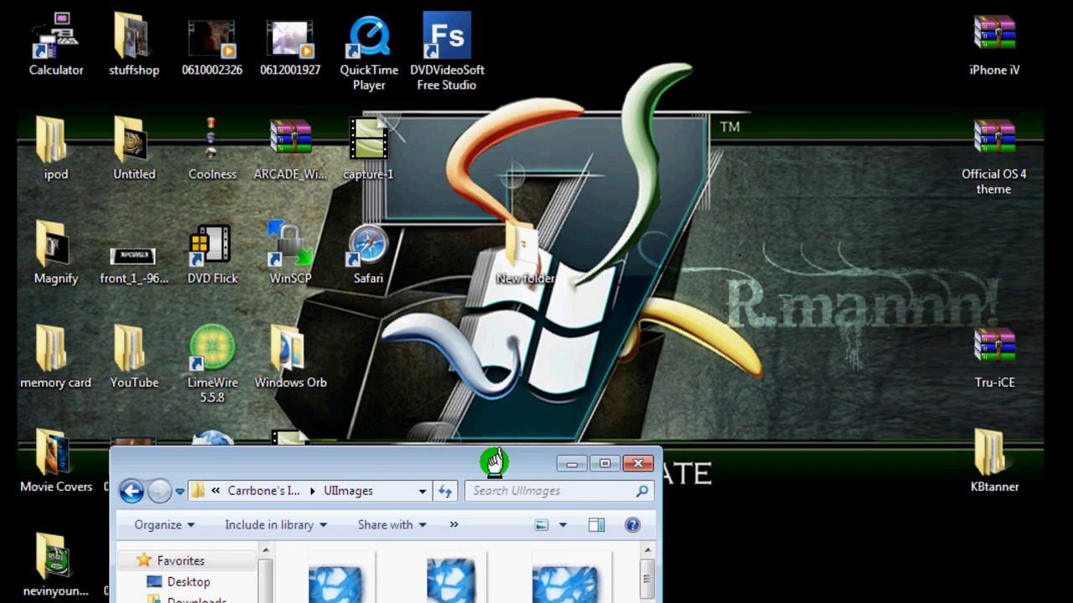
pyautogui.doubleClick(508, 278)
pyautogui.doubleClick(367, 57)
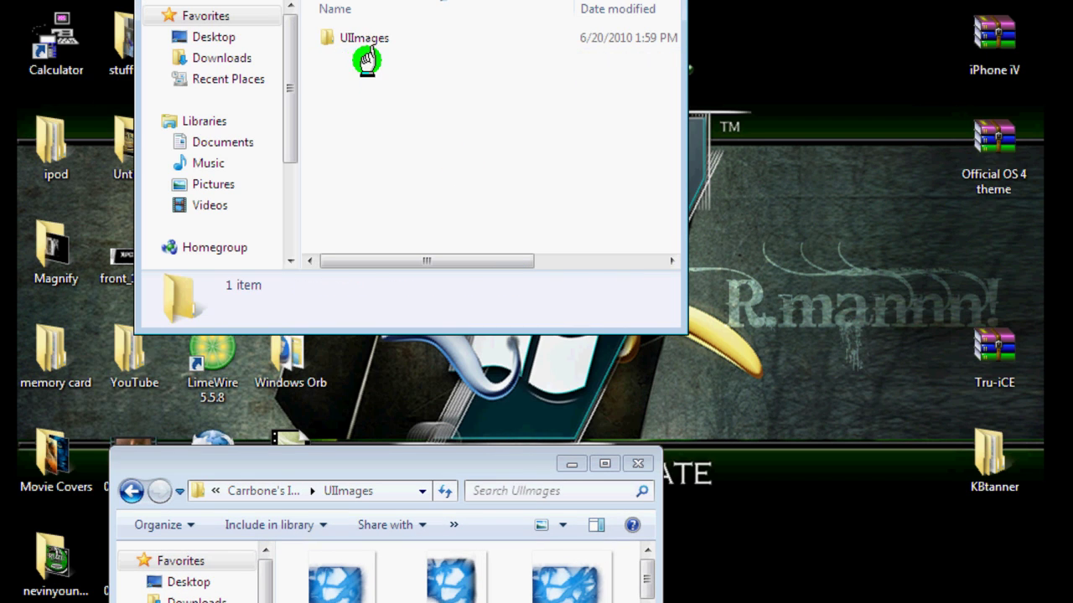
pyautogui.doubleClick(367, 38)
pyautogui.doubleClick(367, 46)
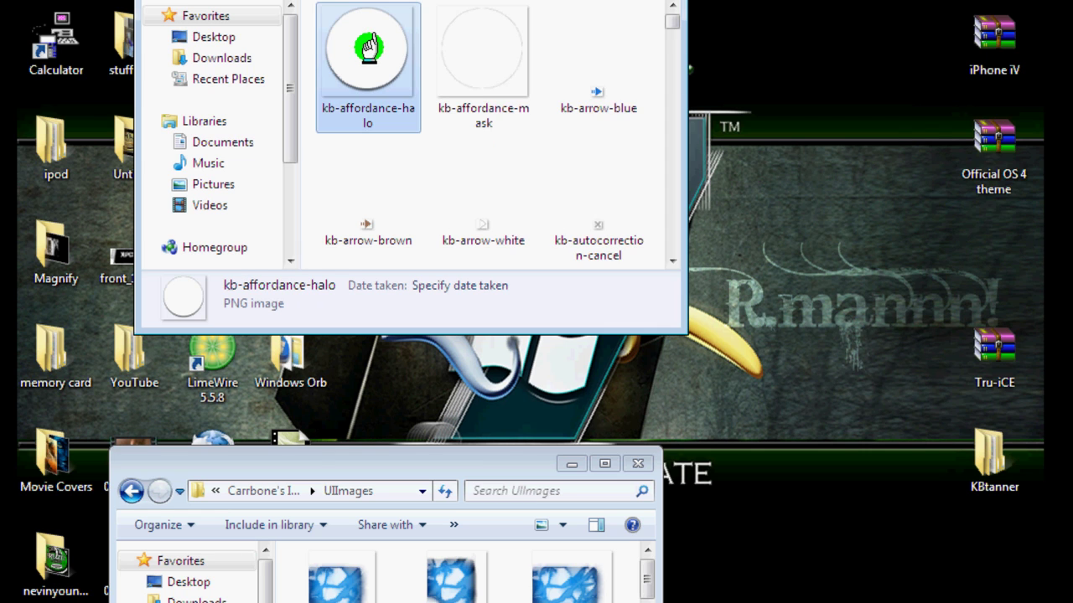
pyautogui.click(901, 6)
pyautogui.moveTo(375, 2); pyautogui.dragTo(679, 91)
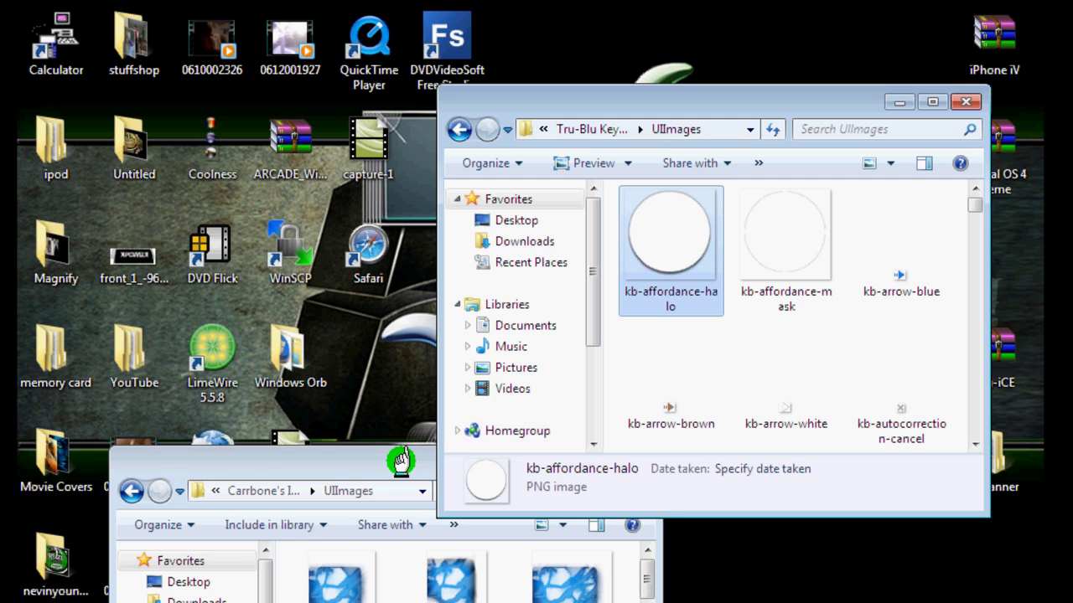
pyautogui.moveTo(400, 460); pyautogui.dragTo(353, 102)
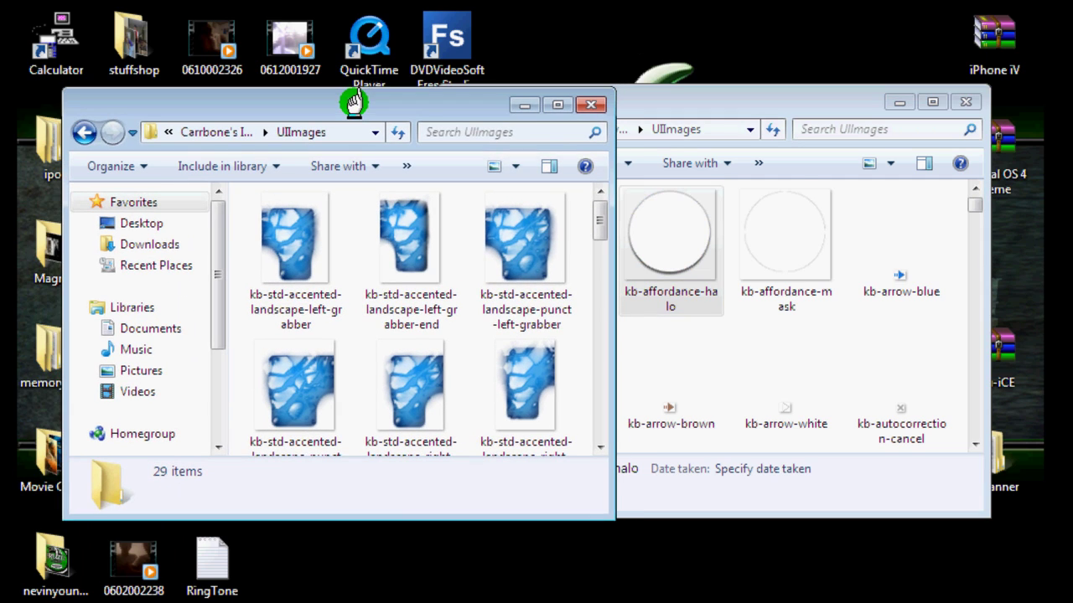
pyautogui.click(794, 197)
pyautogui.click(646, 227)
pyautogui.click(417, 265)
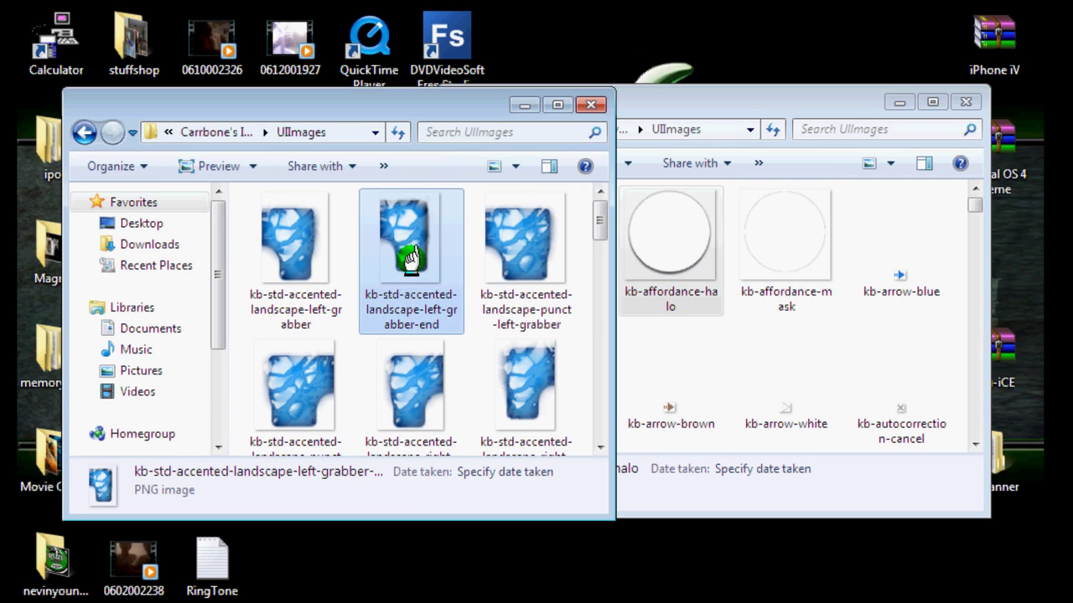
pyautogui.click(292, 254)
pyautogui.click(517, 239)
pyautogui.click(436, 360)
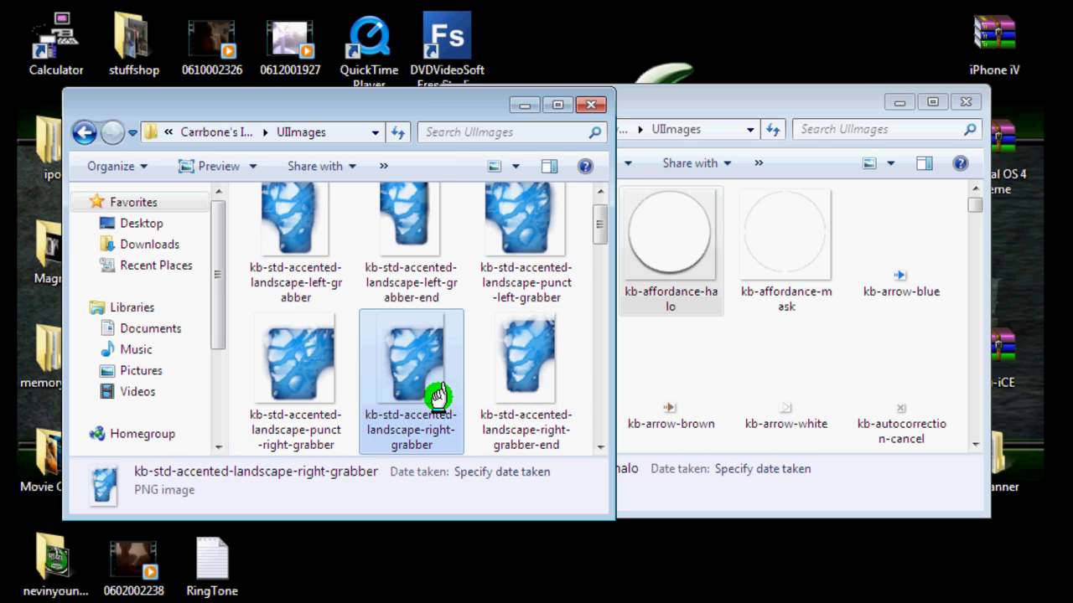
pyautogui.click(287, 391)
pyautogui.moveTo(442, 98); pyautogui.dragTo(455, 134)
pyautogui.click(584, 374)
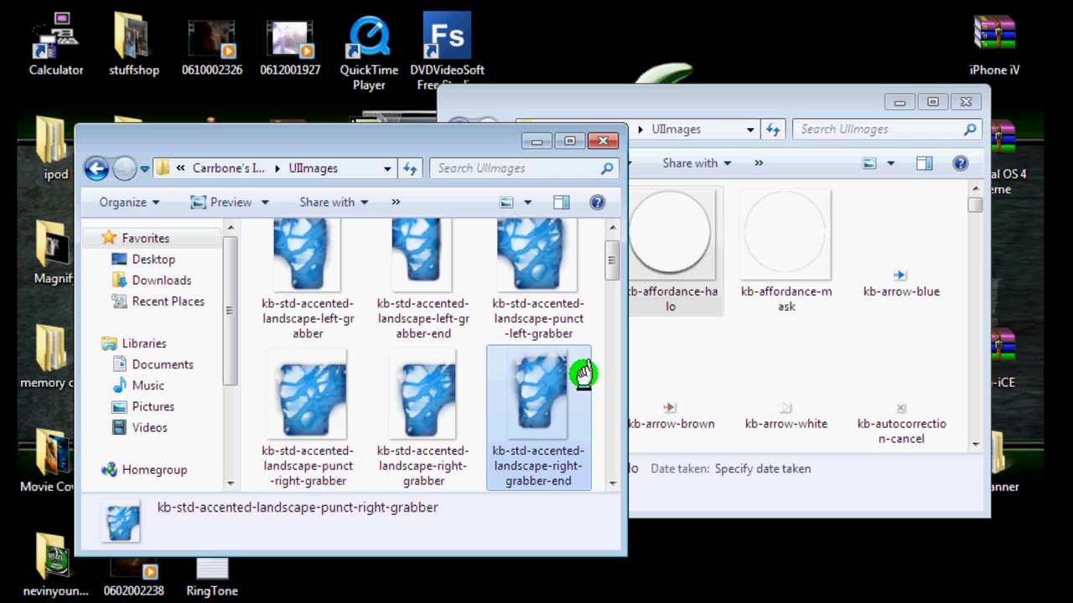
pyautogui.scroll(-5, 583, 374)
pyautogui.scroll(-5, 583, 374)
pyautogui.scroll(10, 587, 371)
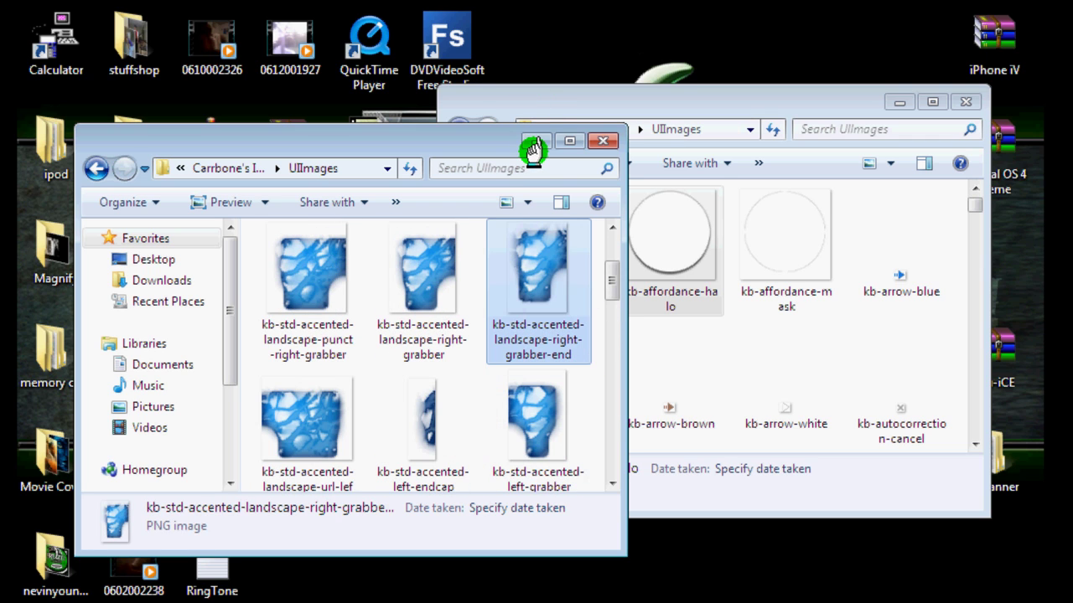
pyautogui.click(896, 100)
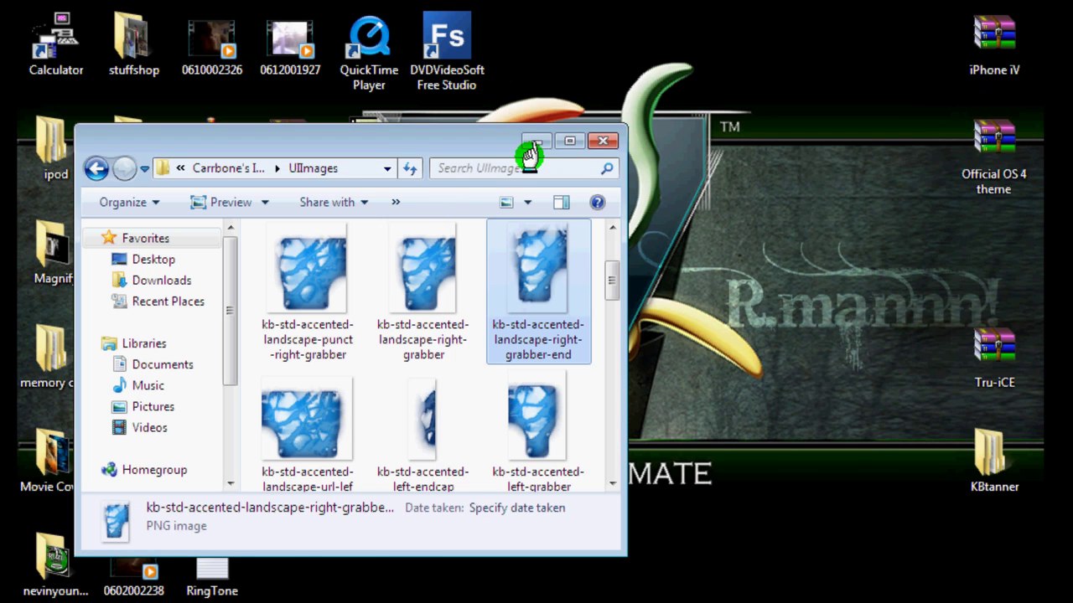
# Reveal WinSCP and scroll the iPhone theme list to find KBiStorm
pyautogui.click(534, 144)
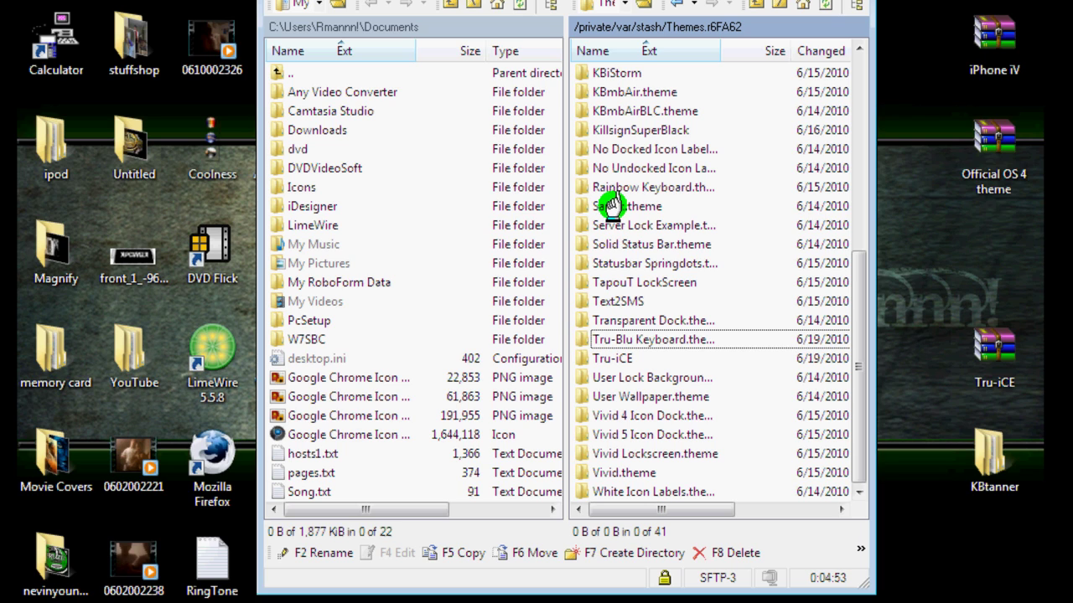
pyautogui.click(616, 205)
pyautogui.scroll(2, 616, 205)
pyautogui.scroll(-2, 615, 205)
pyautogui.scroll(7, 616, 205)
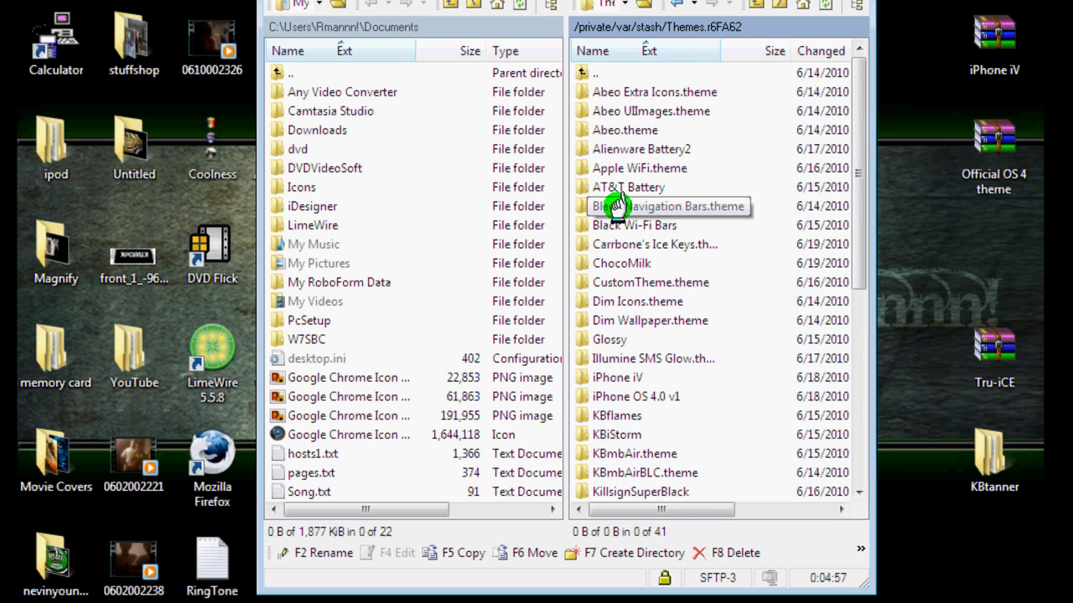
pyautogui.scroll(-6, 616, 206)
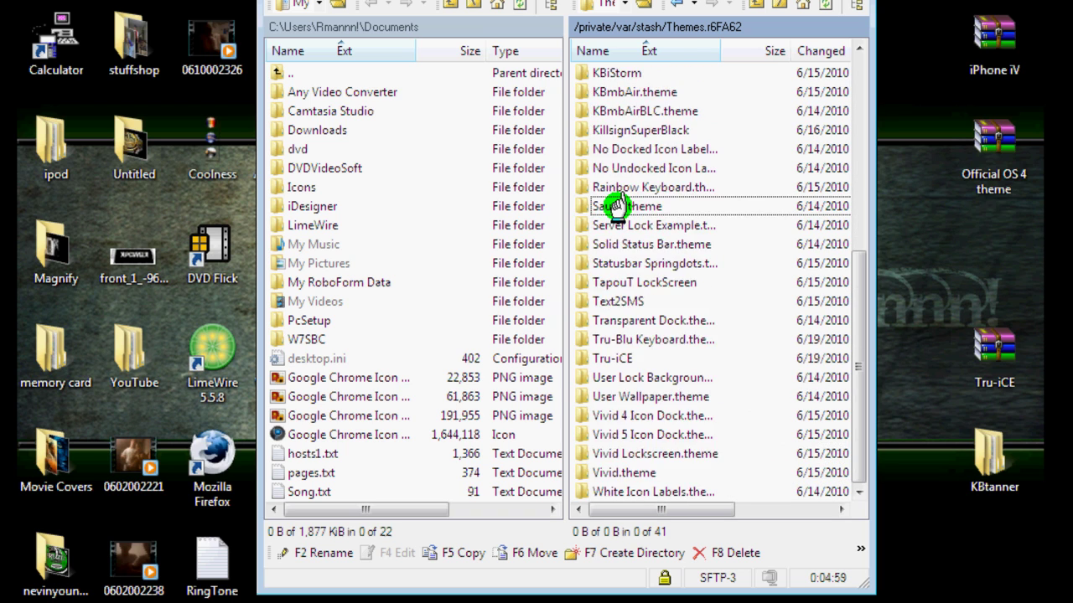
pyautogui.scroll(3, 616, 205)
pyautogui.scroll(4, 616, 206)
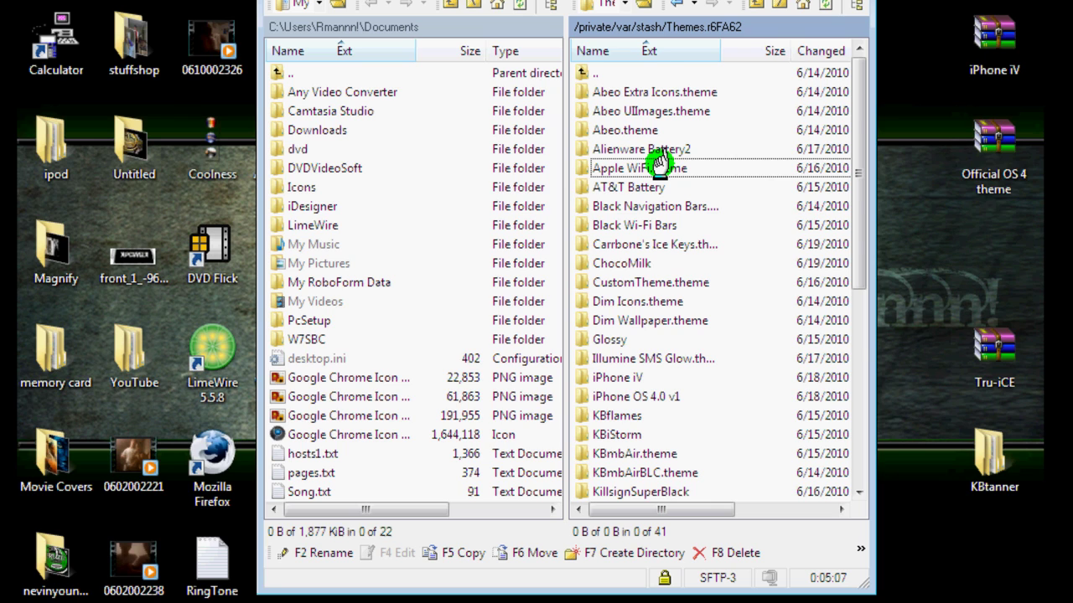
pyautogui.scroll(-2, 659, 164)
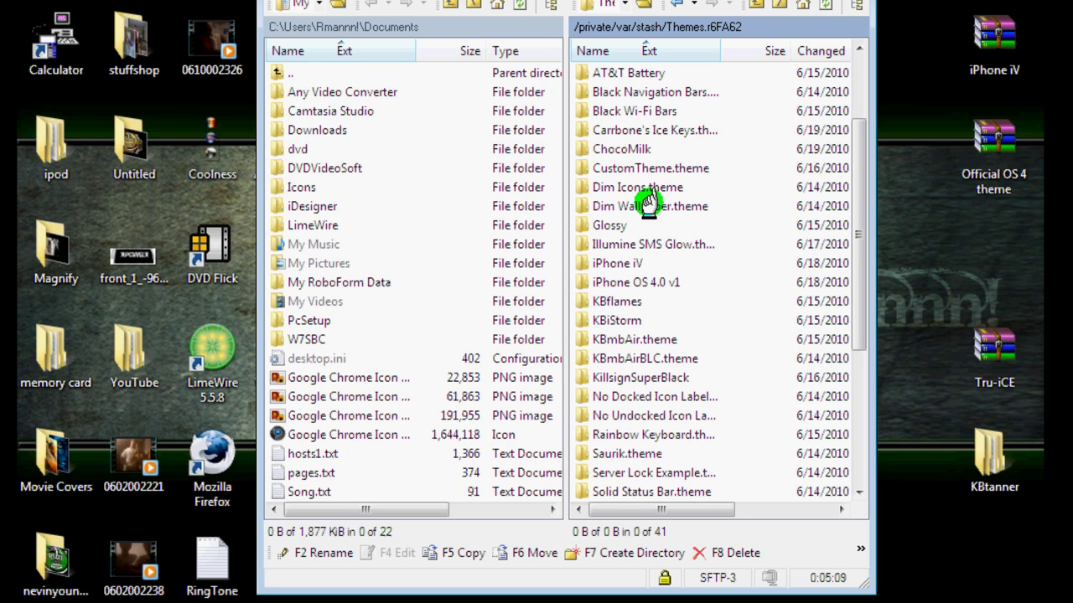
pyautogui.scroll(-1, 649, 204)
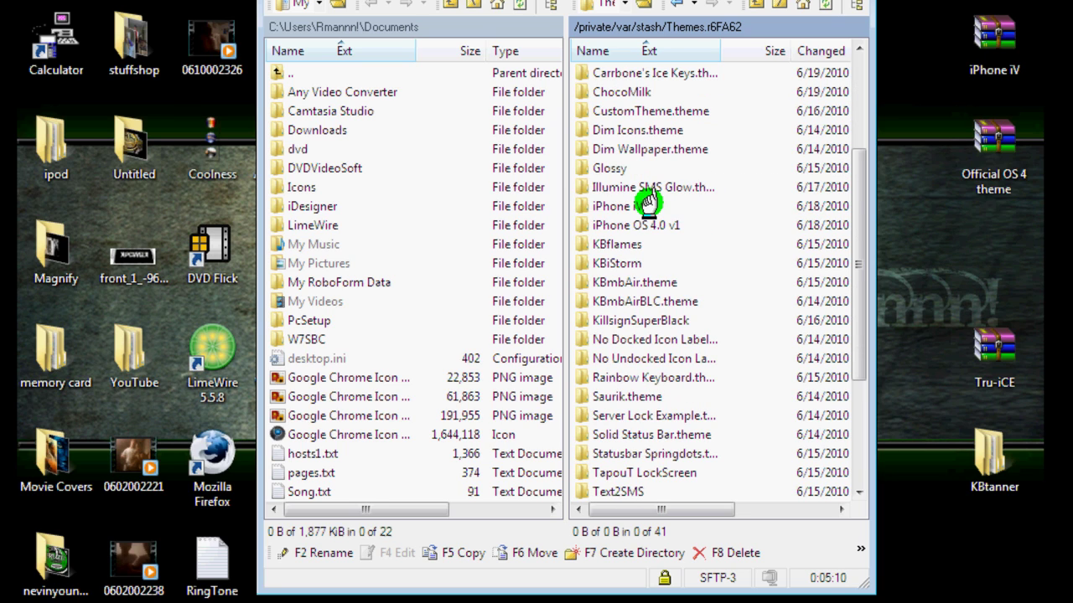
# Copy the KBiStorm folder with the Desktop chosen as the local destination
pyautogui.click(628, 265)
pyautogui.rightClick(628, 264)
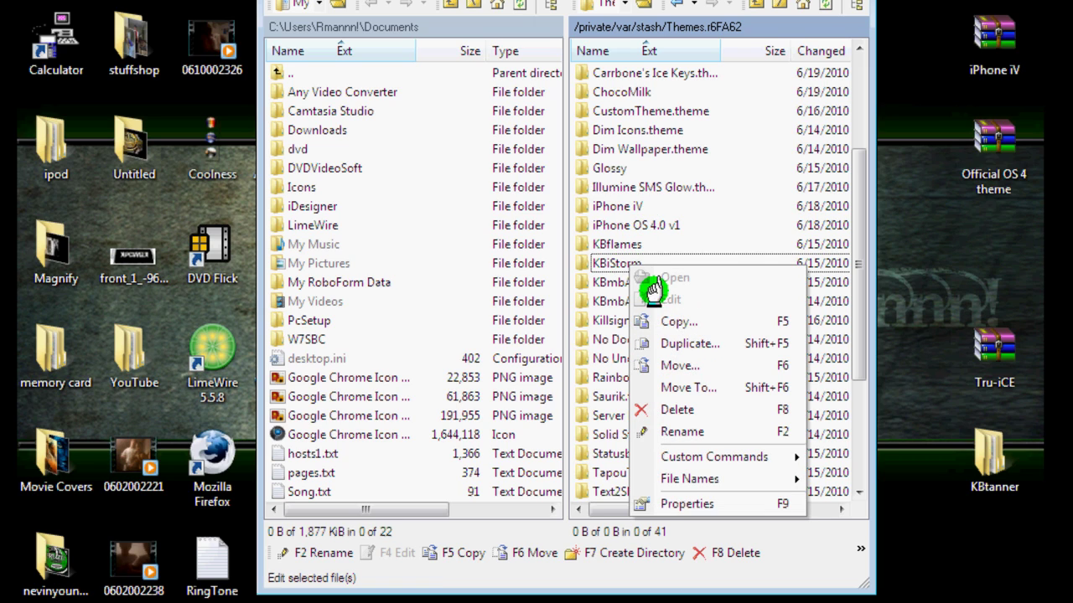
pyautogui.click(658, 317)
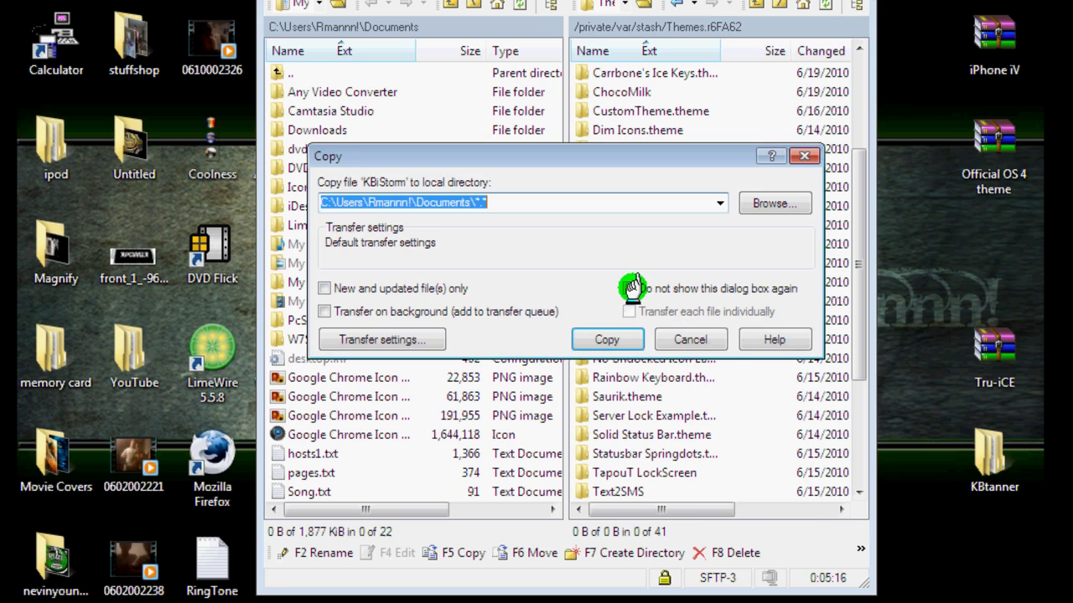
pyautogui.click(761, 200)
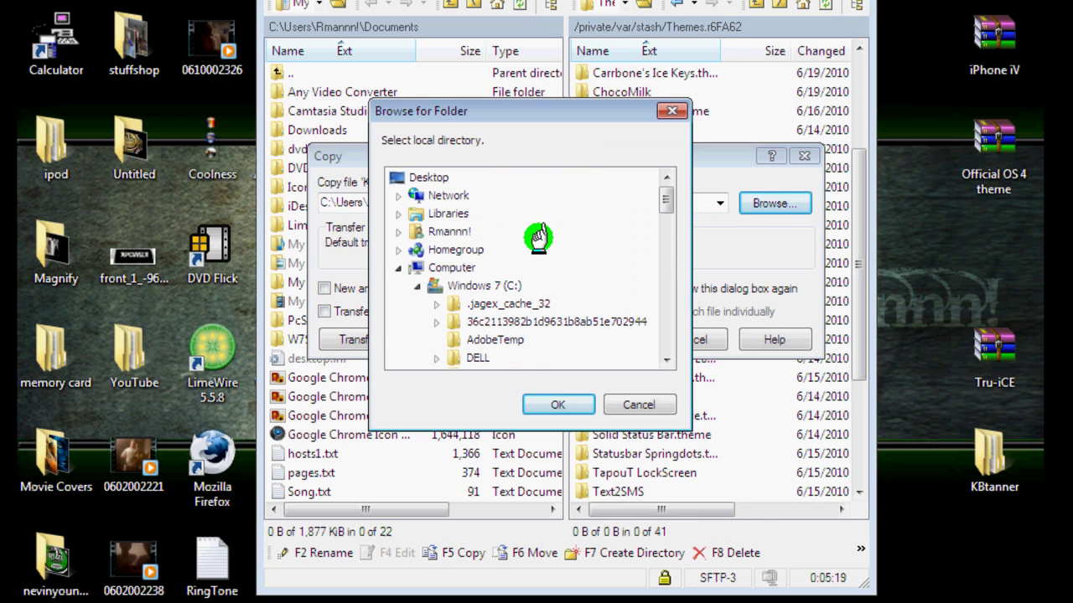
pyautogui.click(419, 178)
pyautogui.click(551, 402)
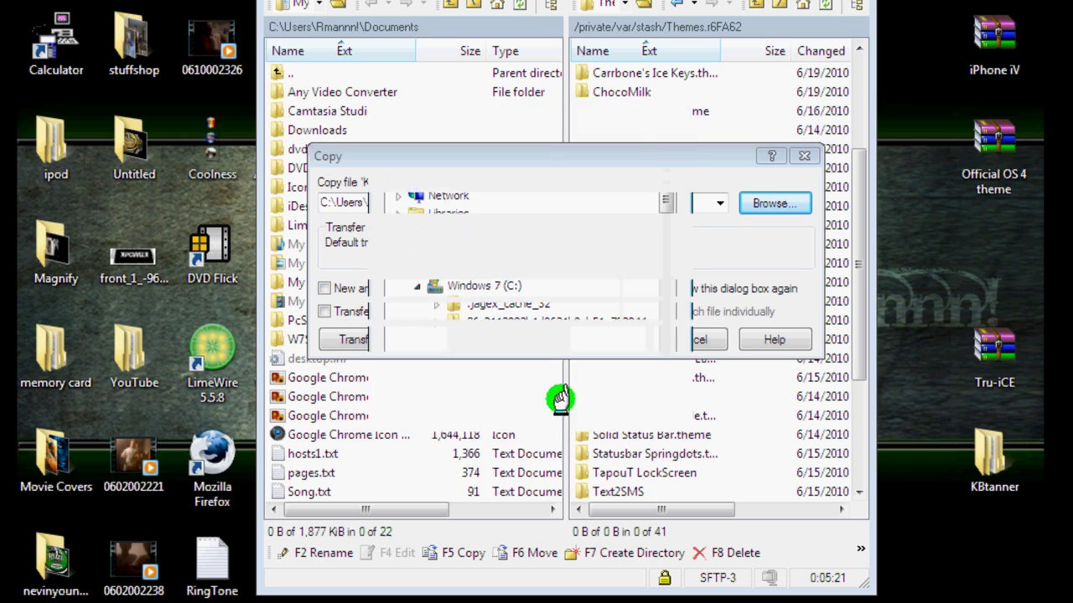
pyautogui.click(610, 339)
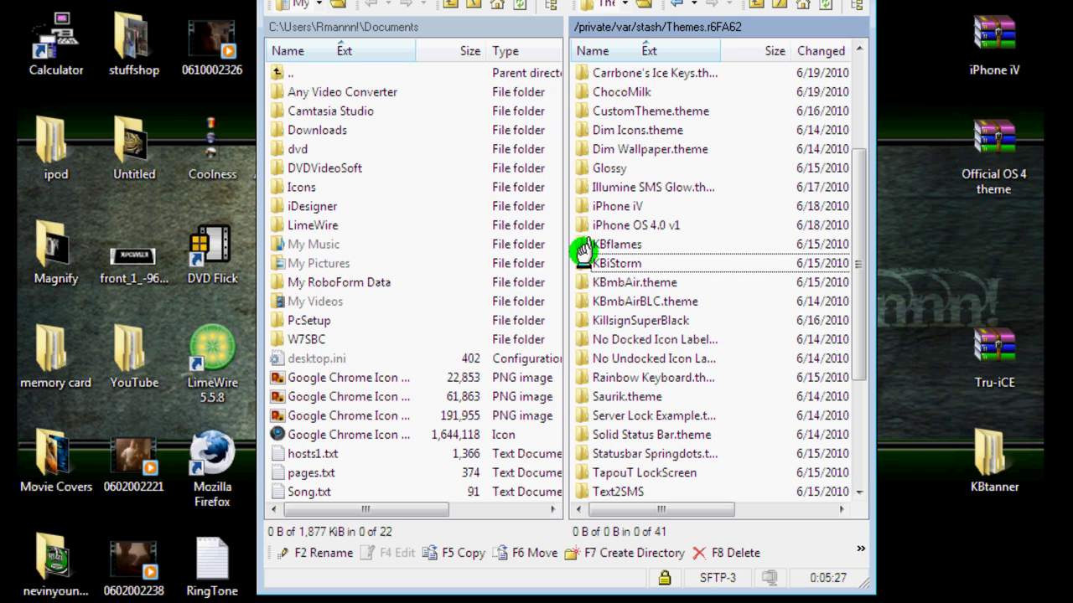
# Place the copied KBiStorm folder beside New folder on the desktop and open it
pyautogui.press('super+d')
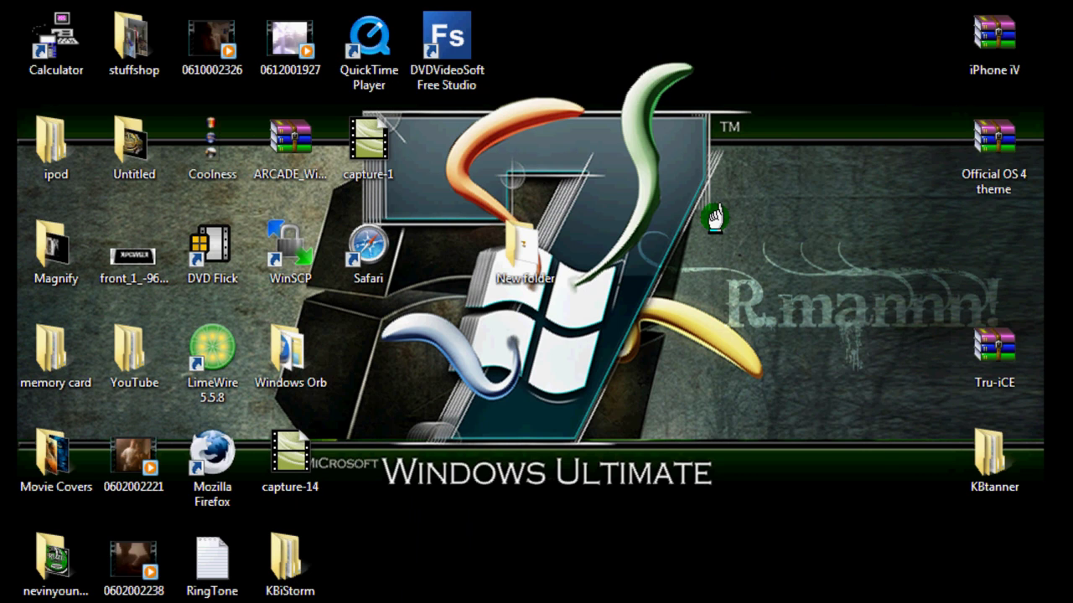
pyautogui.doubleClick(543, 265)
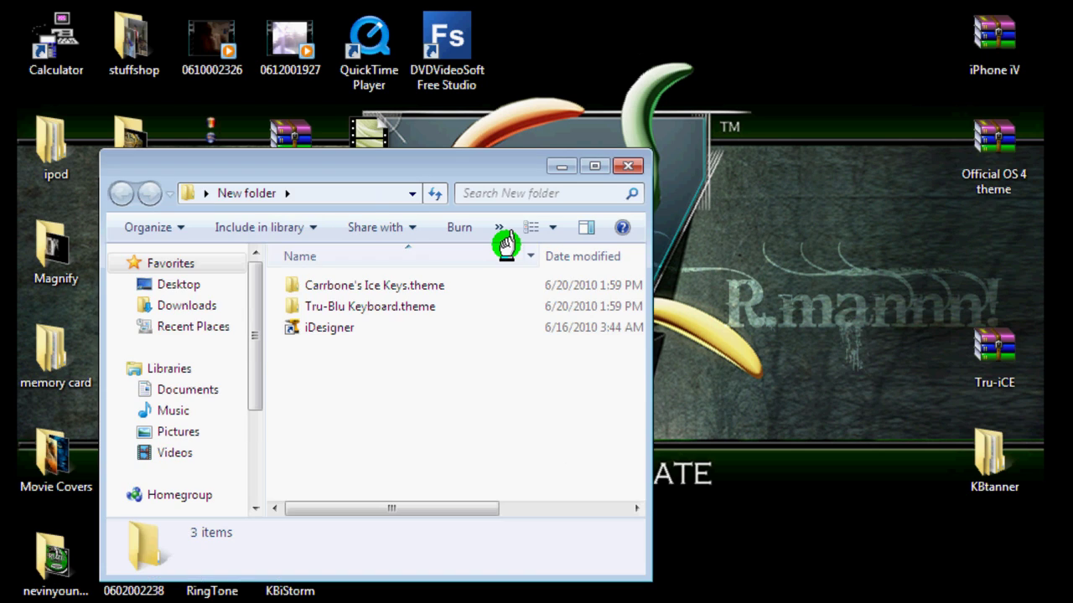
pyautogui.click(628, 165)
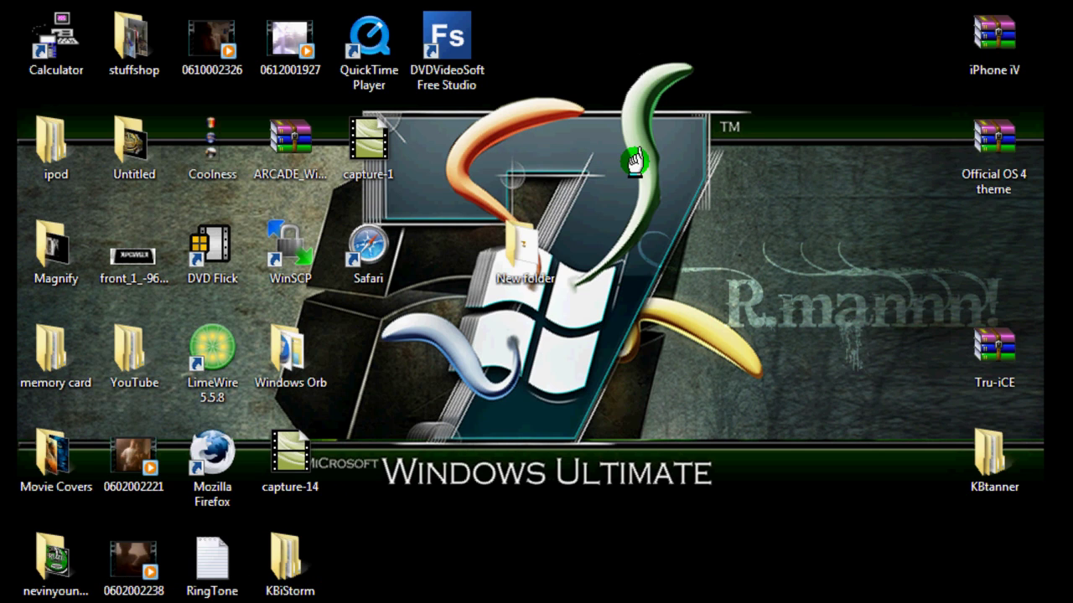
pyautogui.moveTo(295, 564); pyautogui.dragTo(614, 254)
pyautogui.doubleClick(614, 254)
pyautogui.moveTo(556, 185); pyautogui.dragTo(637, 14)
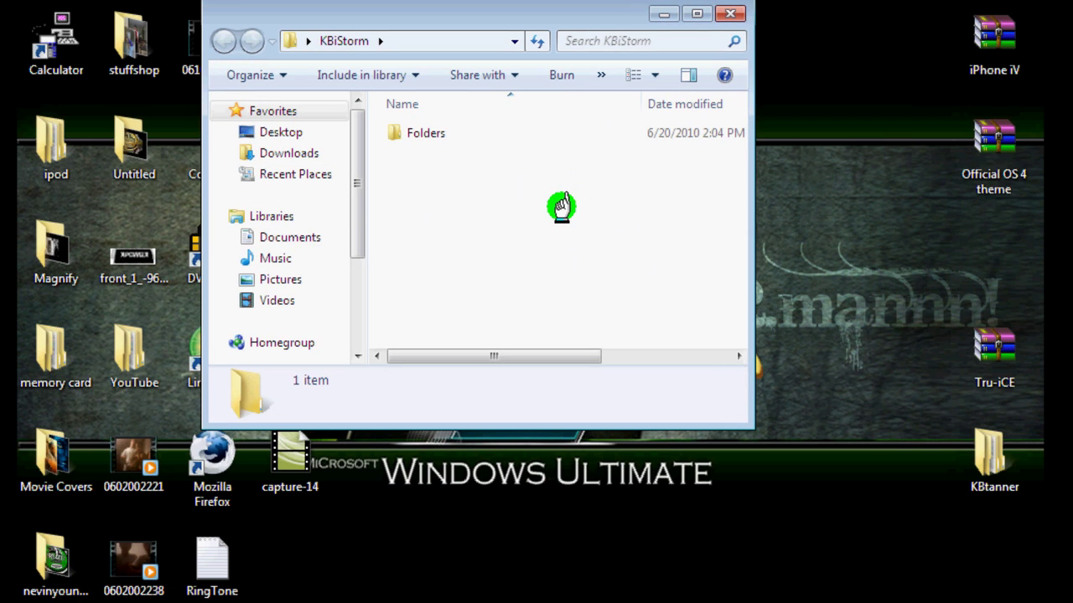
# Go to Folders > iAcces.app > themes > iAcces4-PureEnglish > images and select wide_bigkey_47right
pyautogui.doubleClick(418, 134)
pyautogui.doubleClick(417, 134)
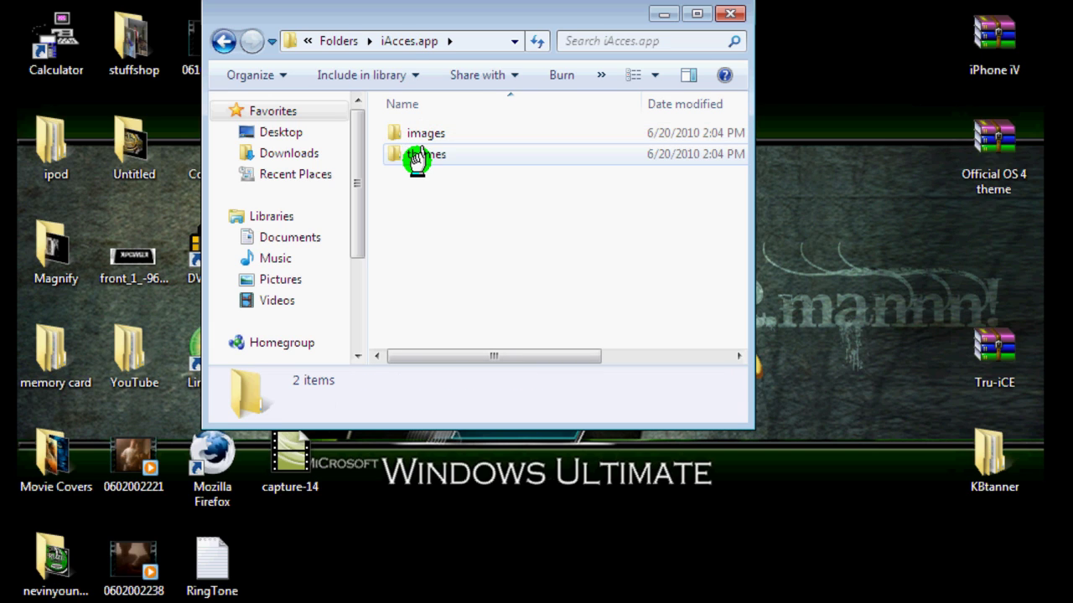
pyautogui.click(417, 159)
pyautogui.doubleClick(417, 159)
pyautogui.doubleClick(448, 133)
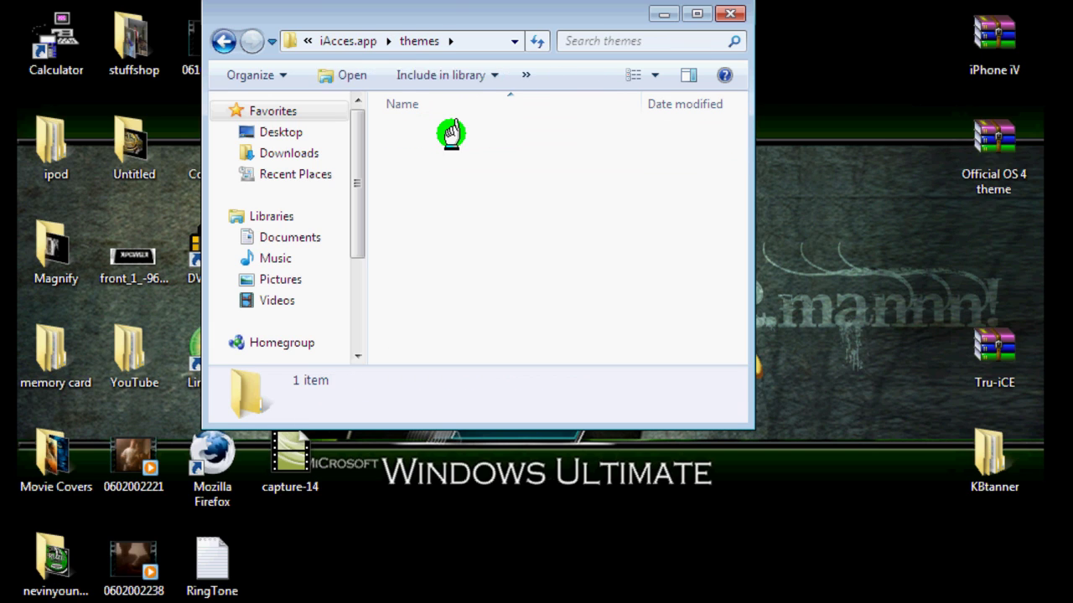
pyautogui.doubleClick(451, 132)
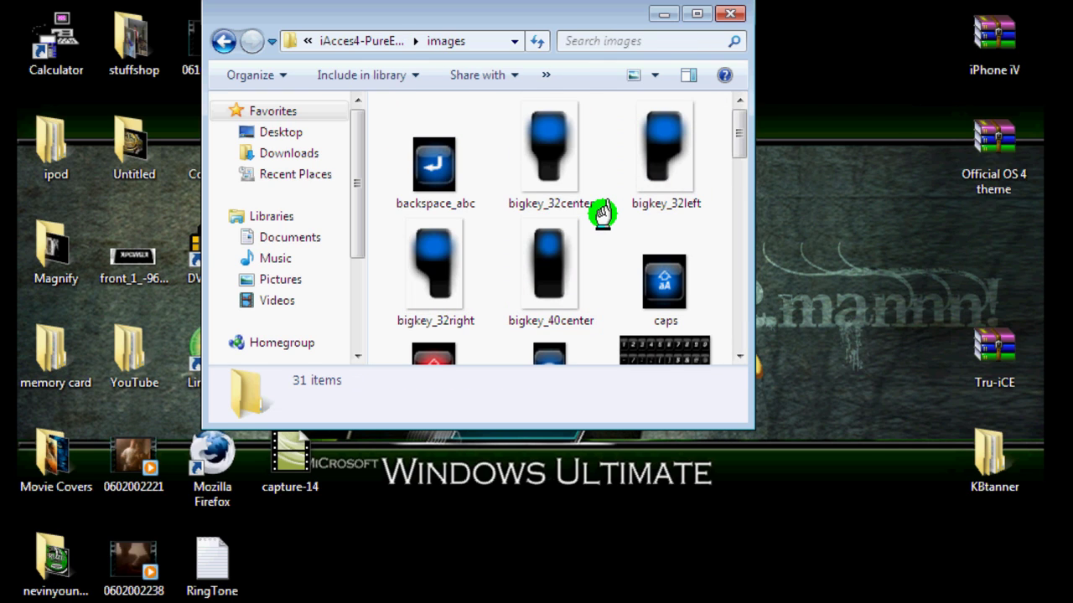
pyautogui.scroll(-1, 603, 215)
pyautogui.scroll(-3, 602, 214)
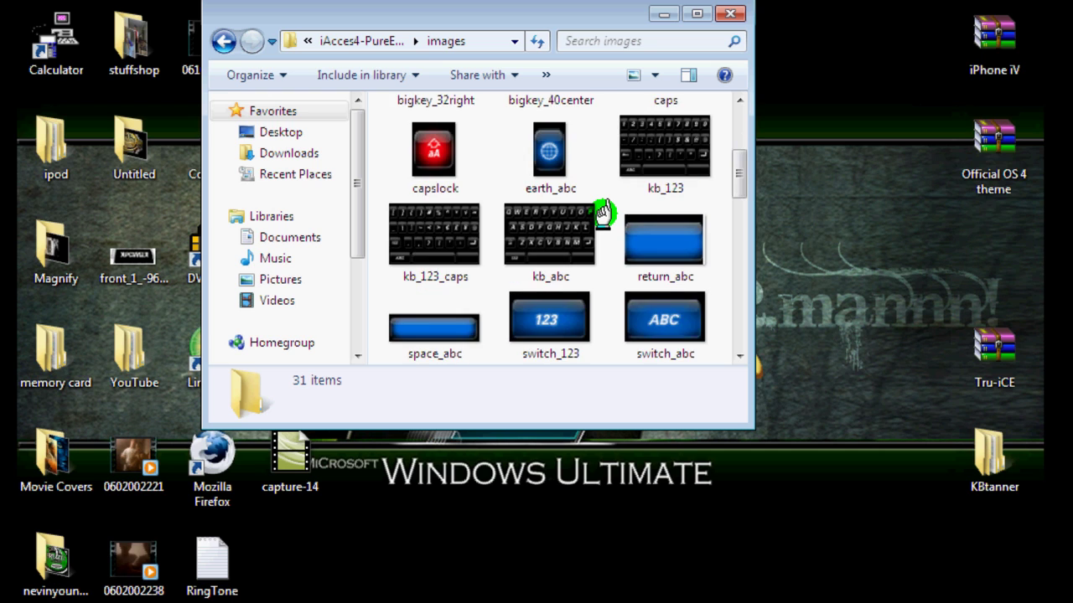
pyautogui.scroll(-6, 602, 215)
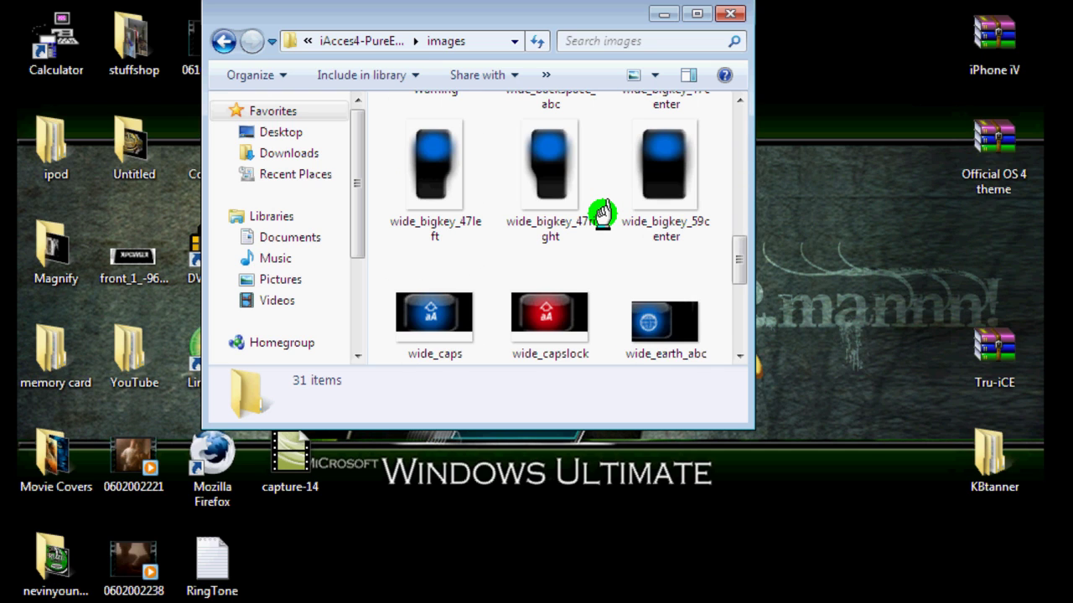
pyautogui.scroll(8, 603, 215)
pyautogui.scroll(-7, 602, 214)
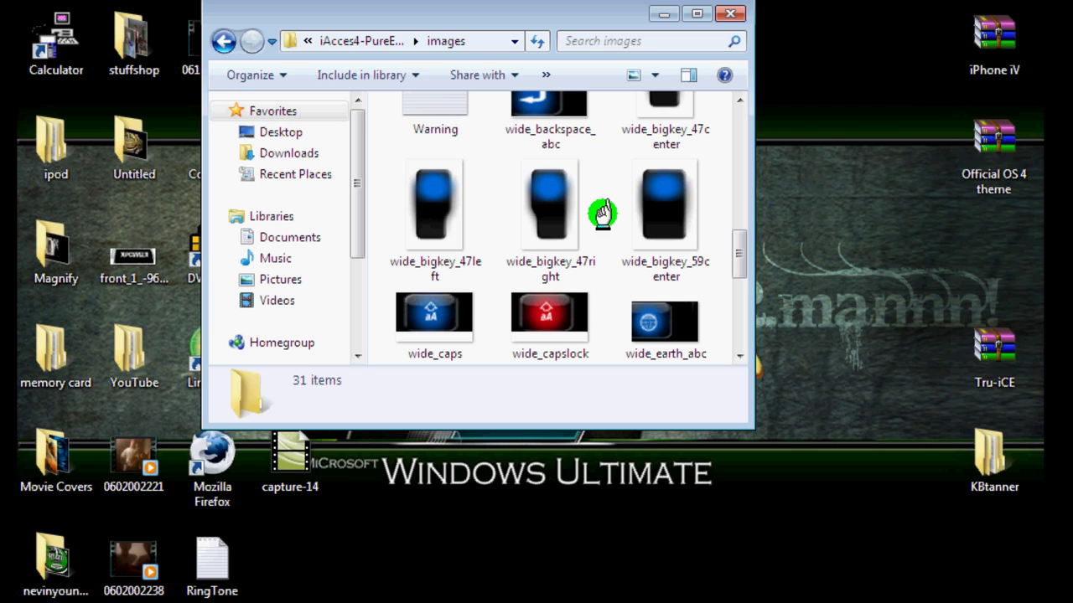
pyautogui.click(570, 258)
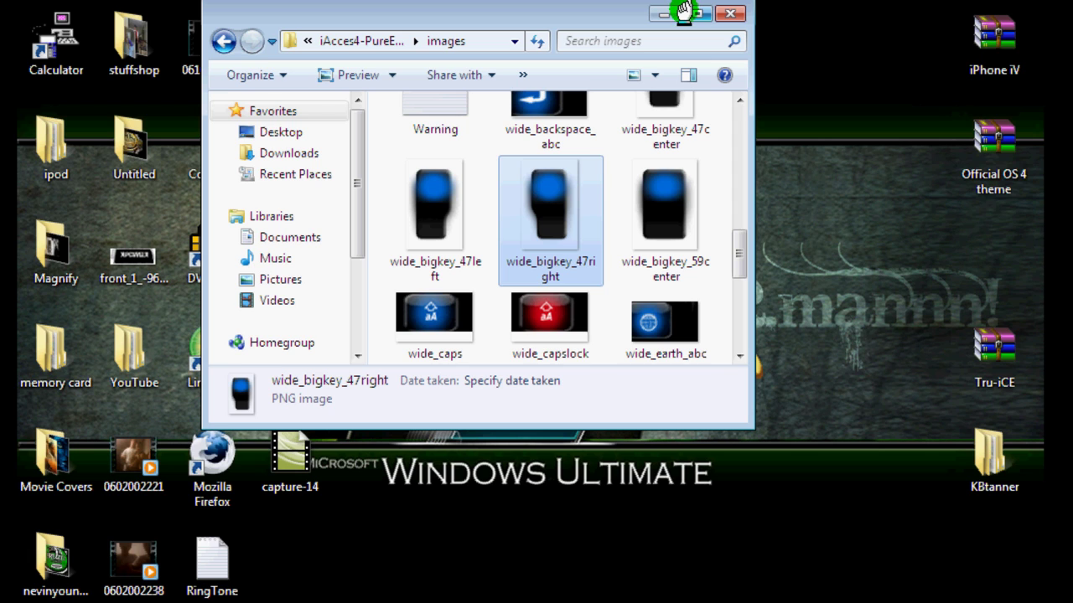
pyautogui.rightClick(563, 270)
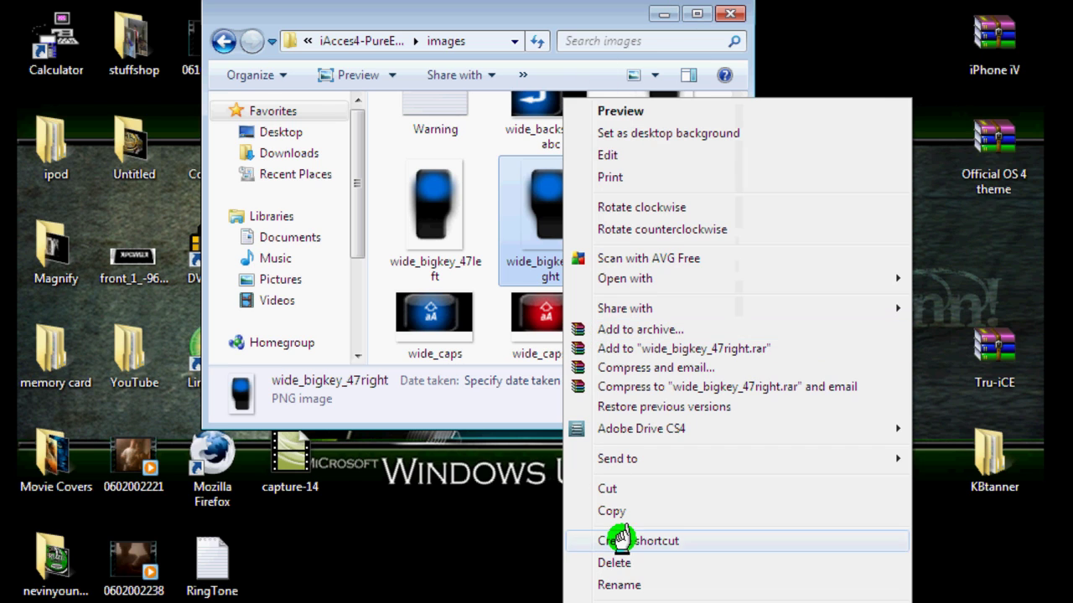
pyautogui.click(624, 598)
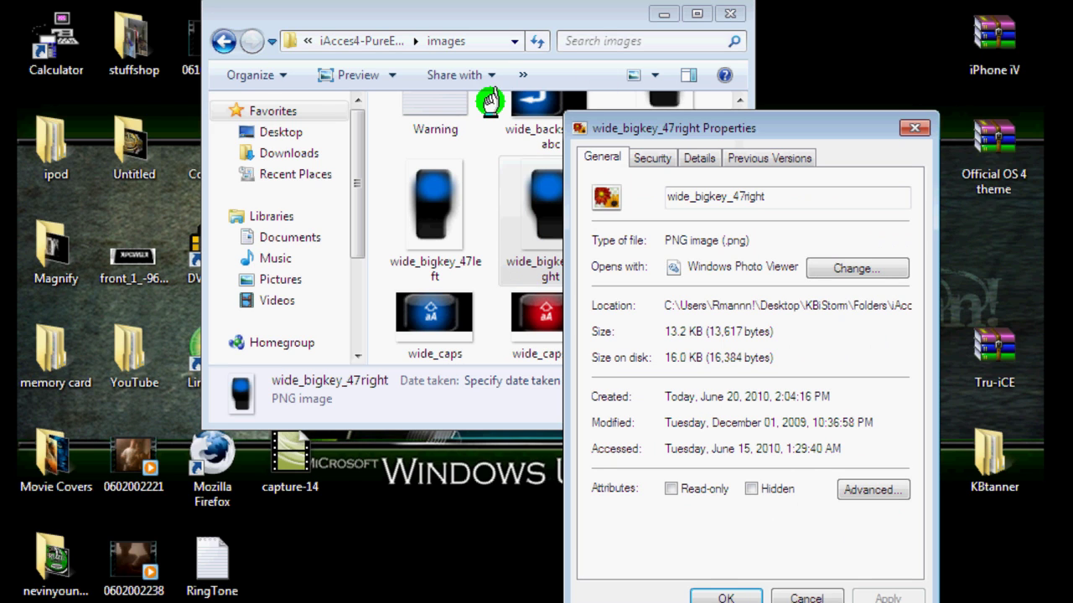
pyautogui.click(701, 158)
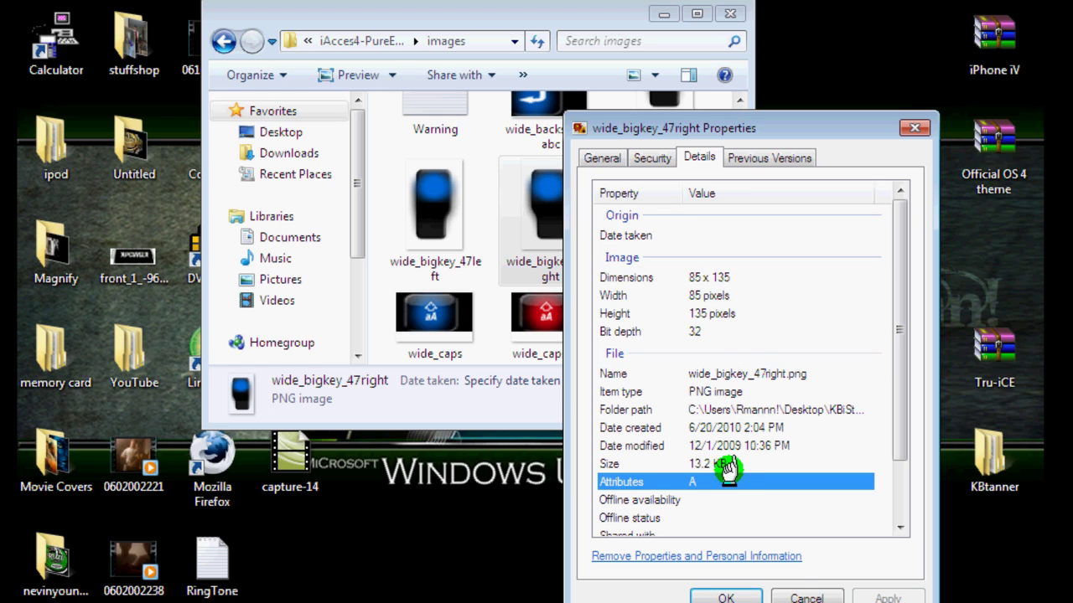
pyautogui.click(793, 593)
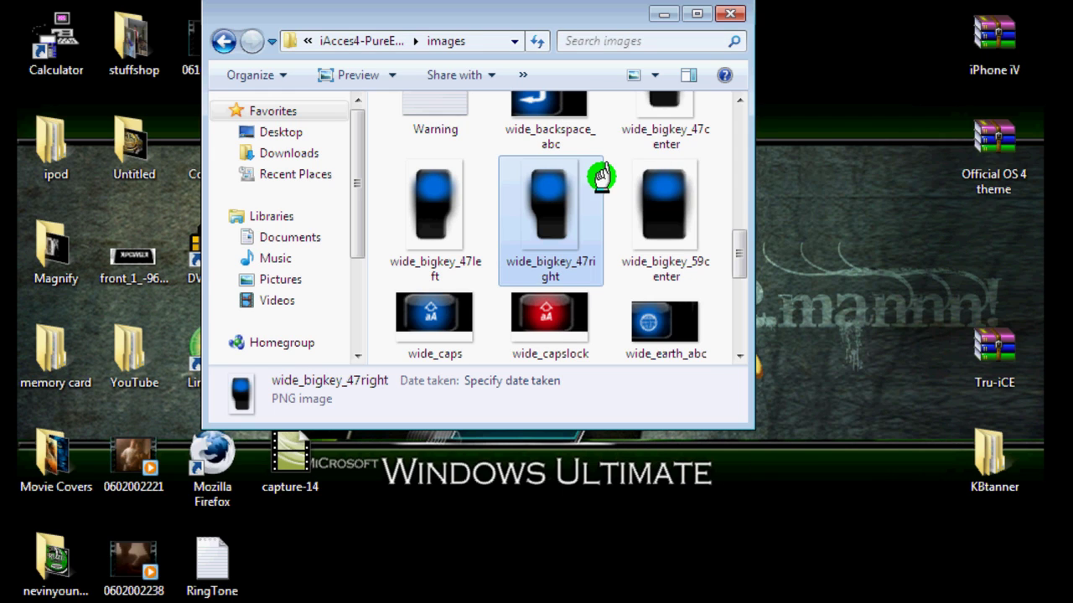
pyautogui.scroll(10, 617, 227)
# Arrange the images and UIImages windows side by side, locating kb-std-active-bg-main and kb_abc
pyautogui.moveTo(541, 18); pyautogui.dragTo(442, 63)
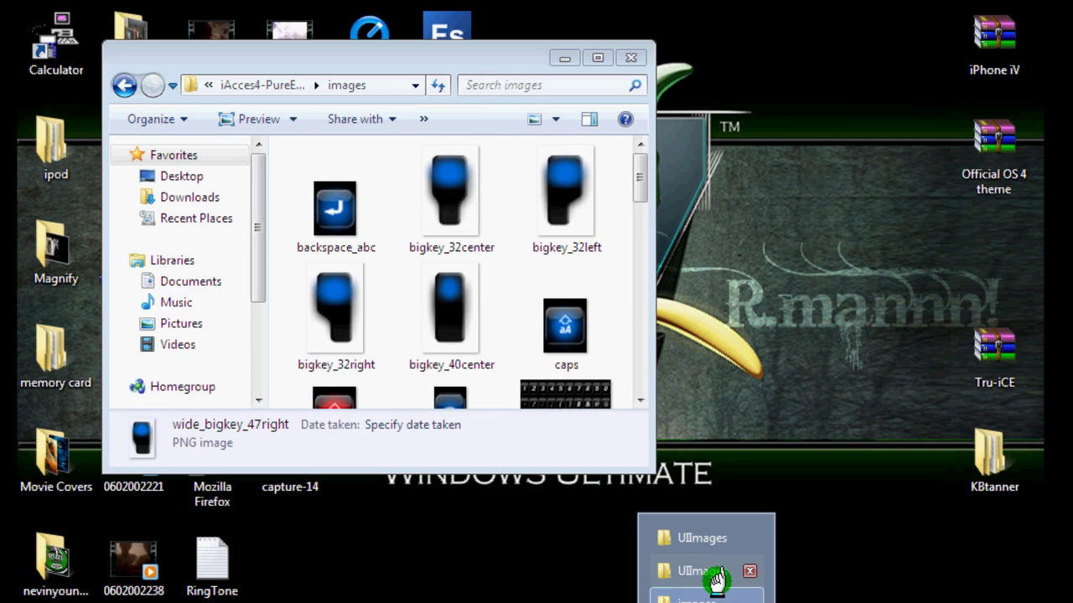
pyautogui.click(692, 570)
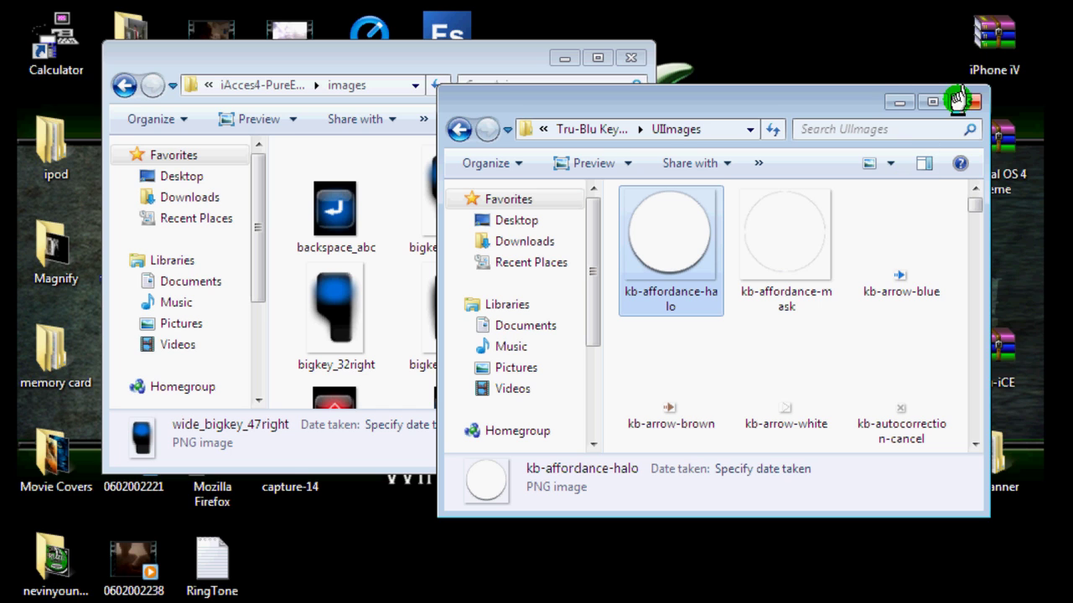
pyautogui.scroll(-10, 970, 210)
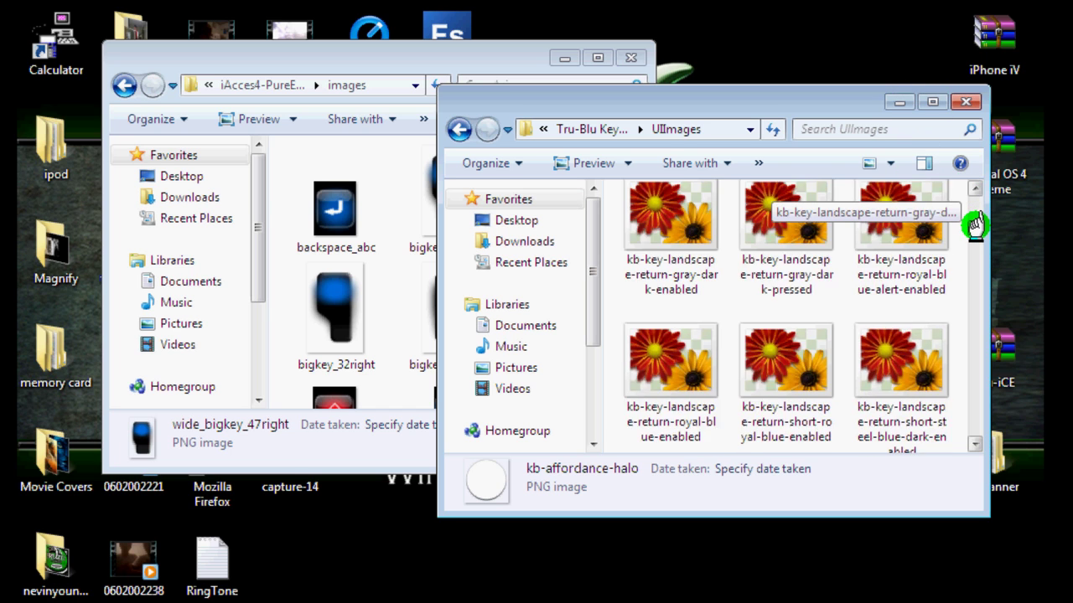
pyautogui.scroll(-8, 972, 247)
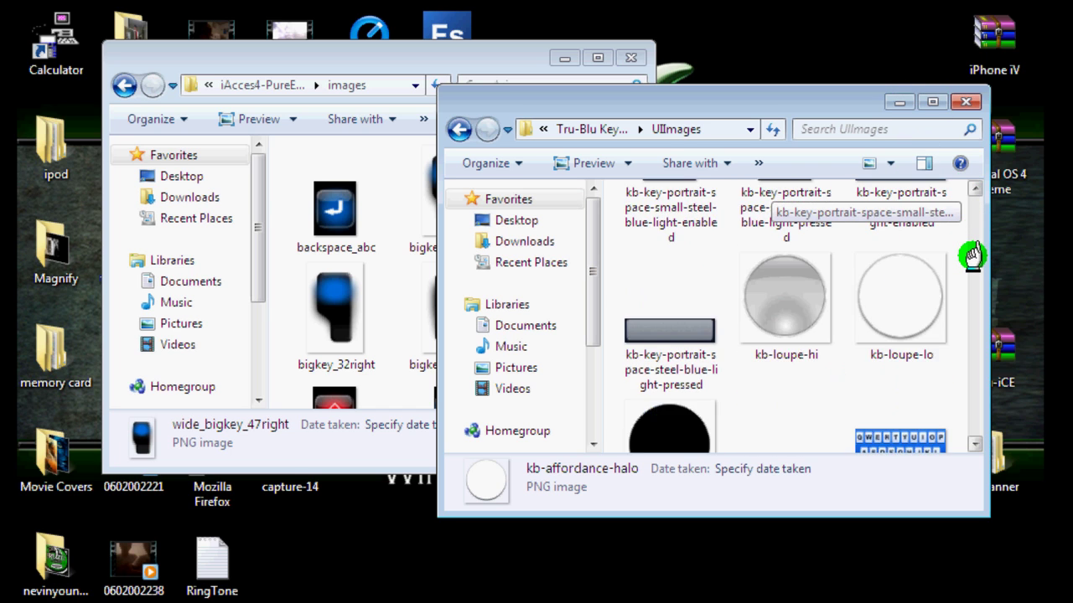
pyautogui.scroll(-6, 974, 270)
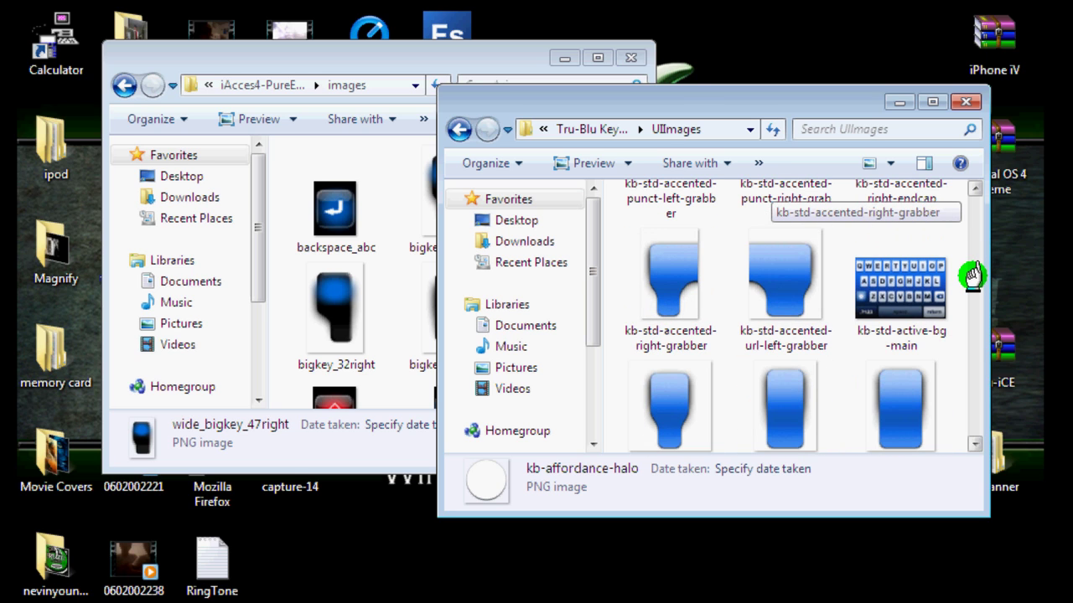
pyautogui.moveTo(699, 98); pyautogui.dragTo(738, 62)
pyautogui.click(436, 66)
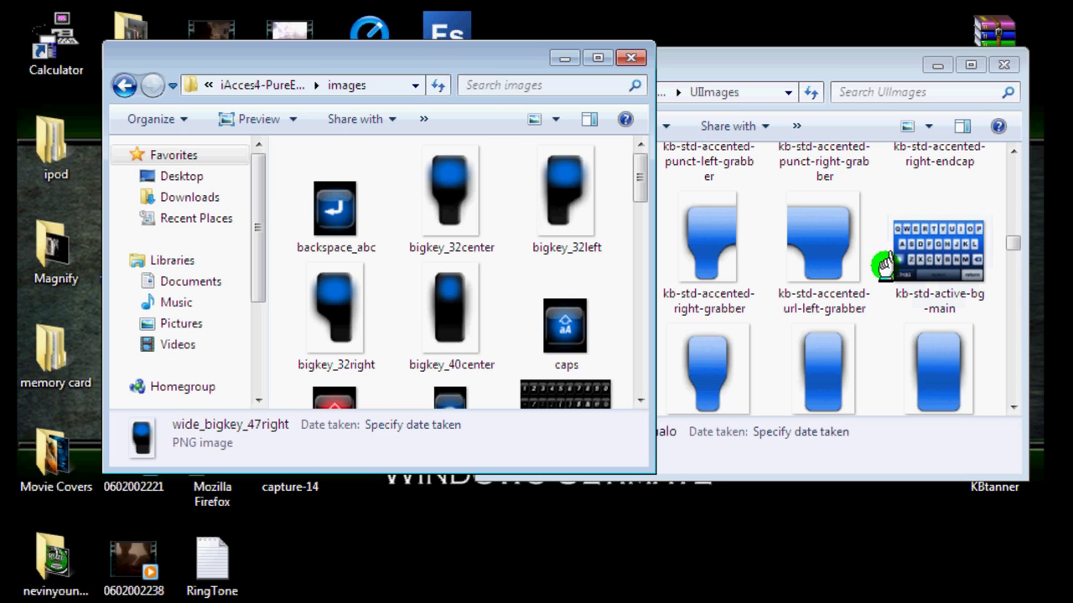
pyautogui.click(898, 273)
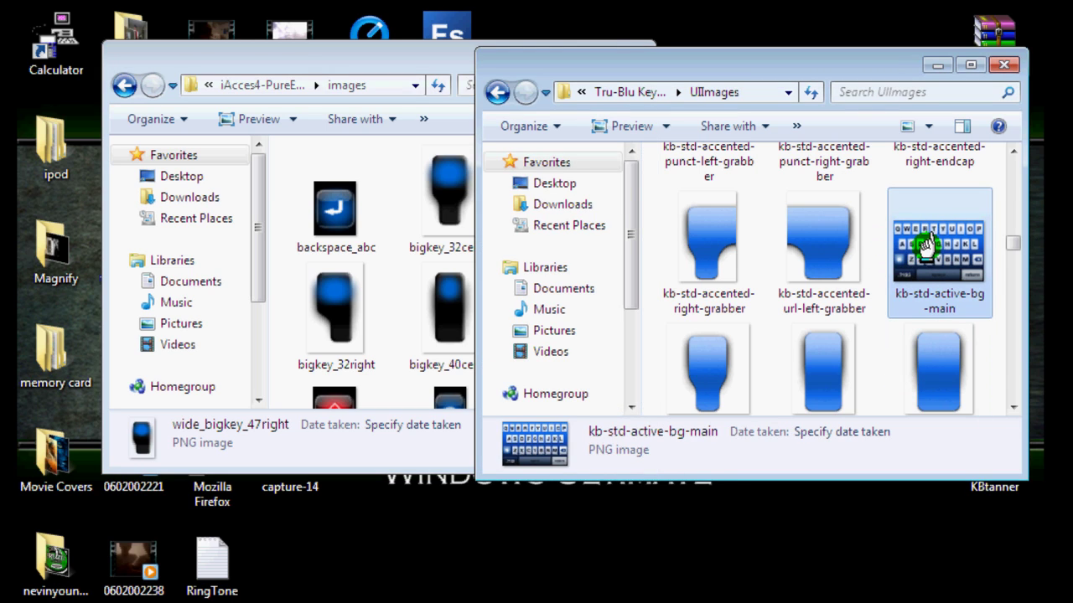
pyautogui.click(445, 66)
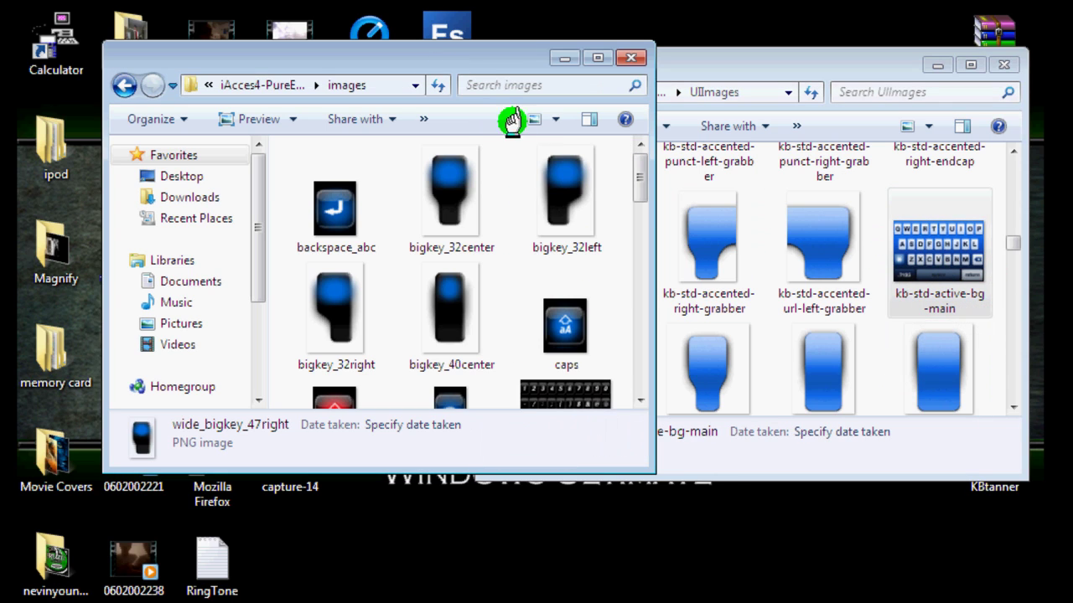
pyautogui.moveTo(634, 180); pyautogui.dragTo(641, 223)
pyautogui.click(474, 234)
pyautogui.click(933, 300)
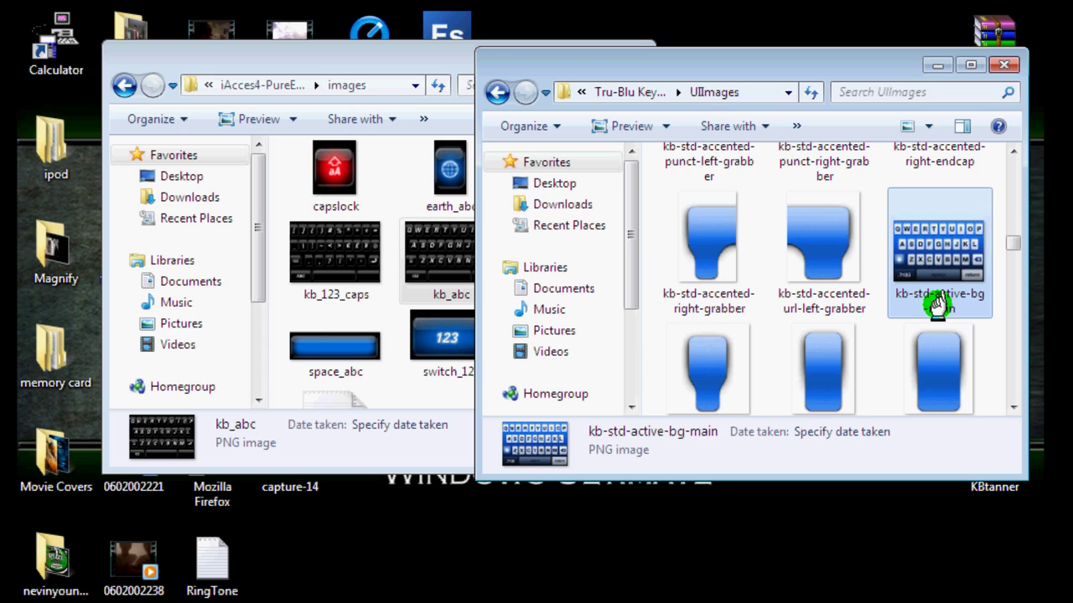
# Rename kb-std-active-bg-main to kb_abc
pyautogui.click(936, 307)
pyautogui.write('kb_a')
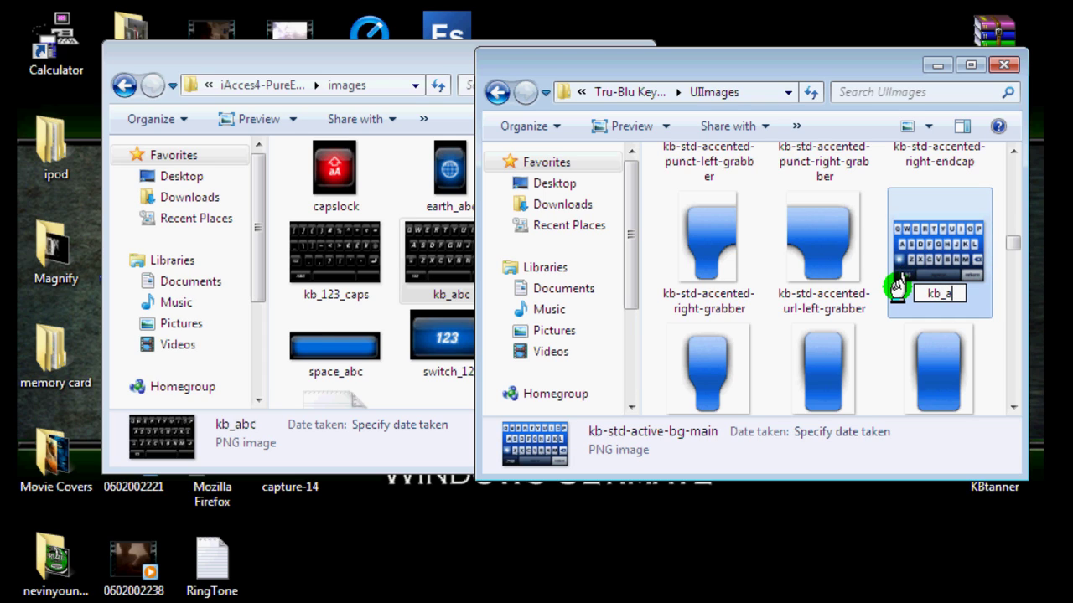
pyautogui.write('bc')
pyautogui.press('Return')
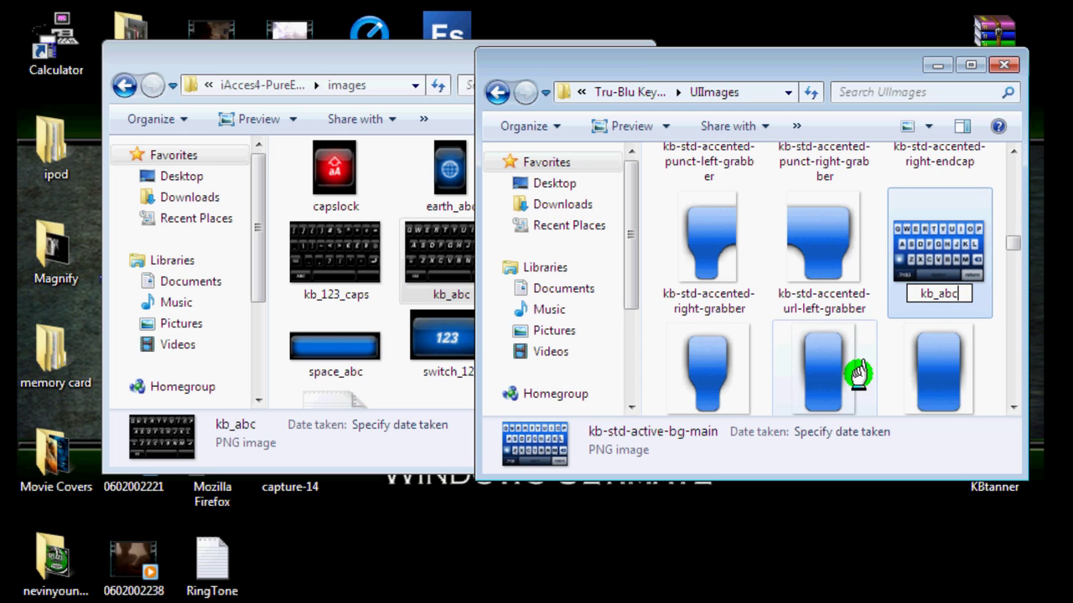
# Search UIImages for '_abc' and move kb_abc into images, replacing the old file
pyautogui.scroll(-5, 929, 268)
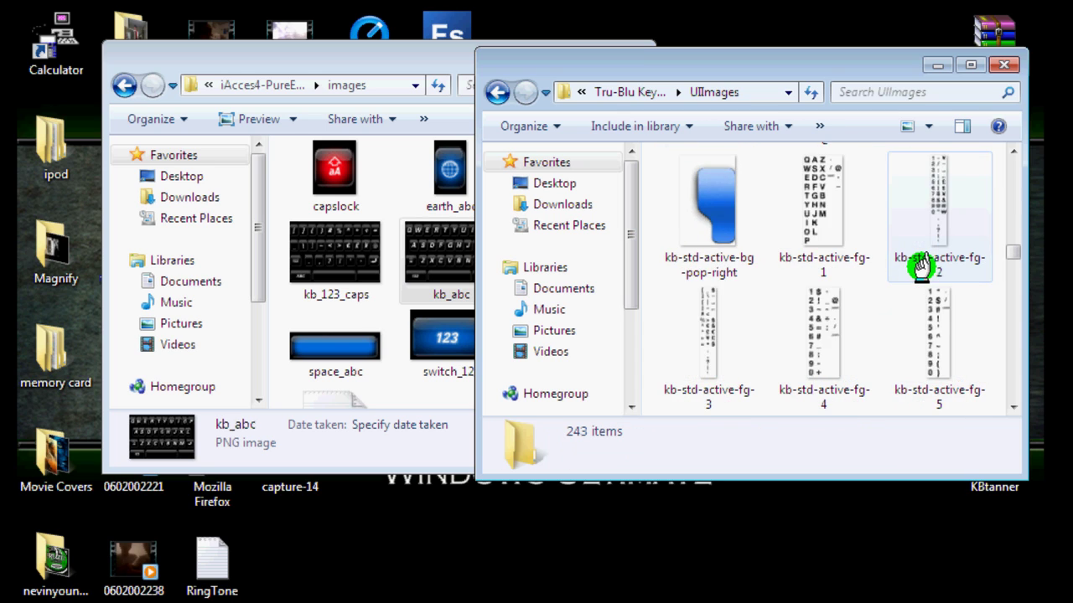
pyautogui.scroll(2, 922, 264)
pyautogui.click(919, 91)
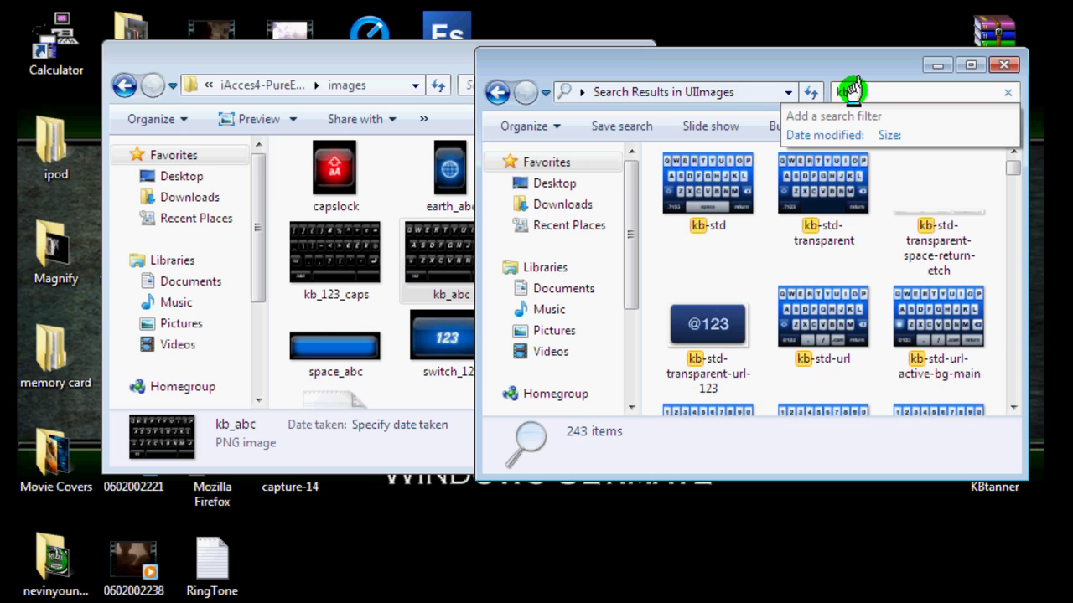
pyautogui.write('_abc')
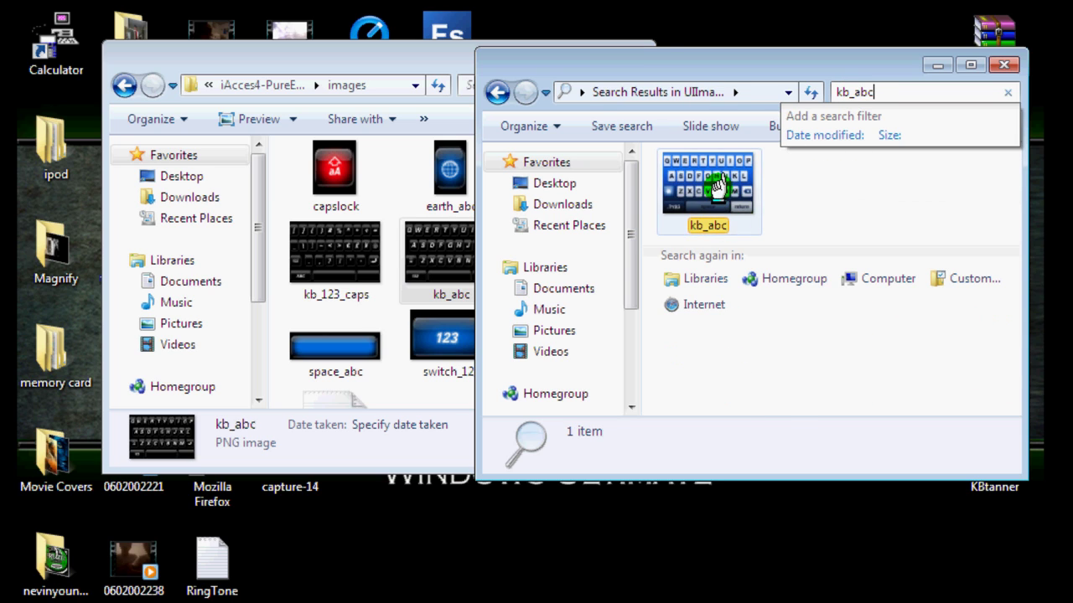
pyautogui.moveTo(713, 192); pyautogui.dragTo(409, 267)
pyautogui.click(476, 124)
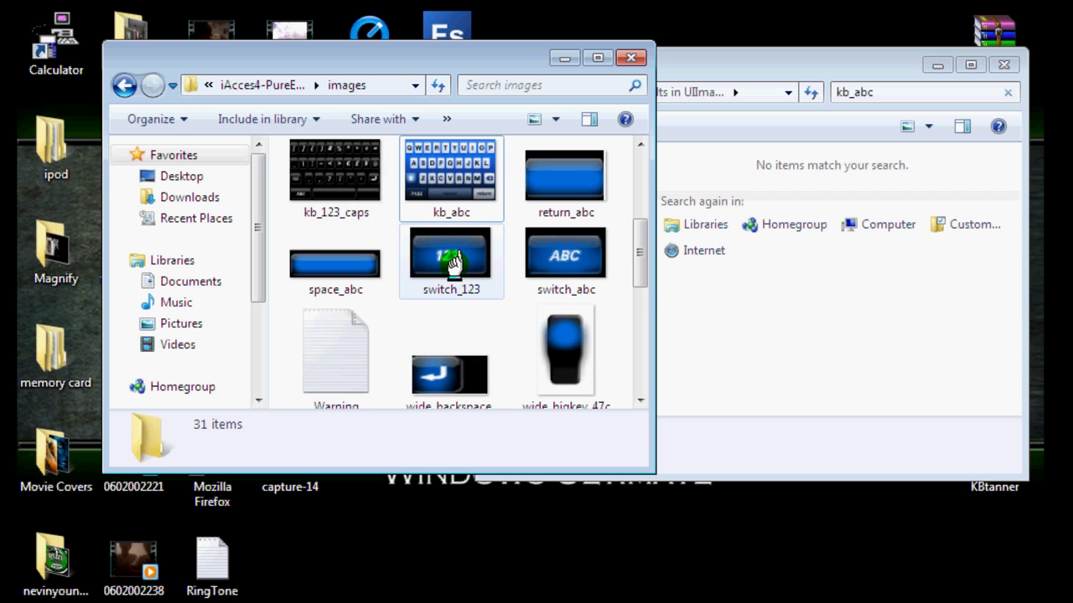
# Check the existing kb_123 image in the iAcces images folder
pyautogui.scroll(1, 428, 272)
pyautogui.scroll(-1, 428, 272)
pyautogui.scroll(1, 427, 272)
pyautogui.click(354, 294)
pyautogui.click(590, 137)
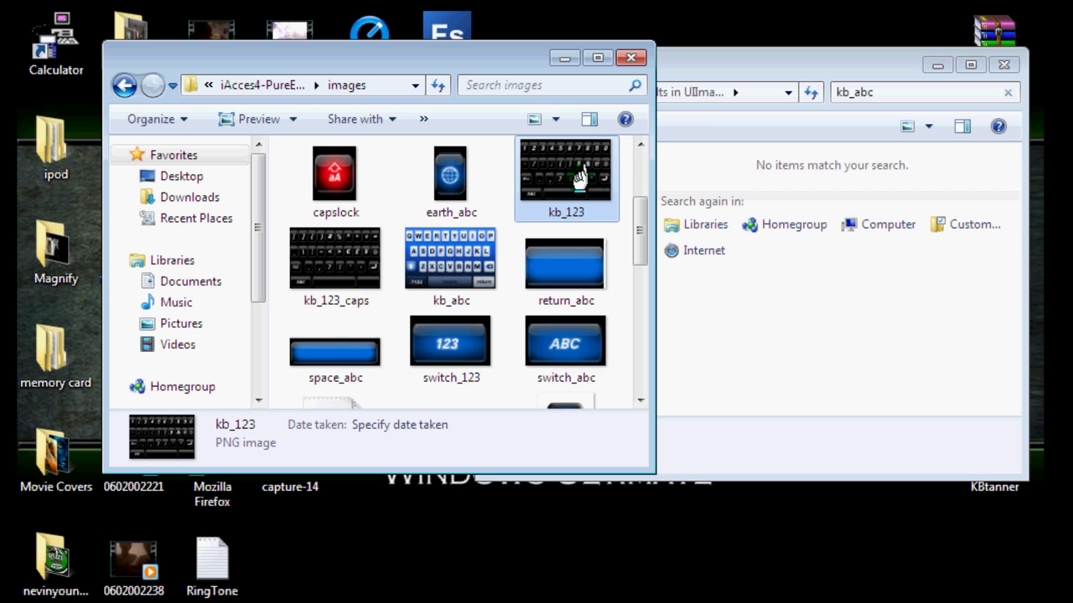
# Clear the UIImages search and scroll through all files to find kb-std-alt
pyautogui.click(821, 57)
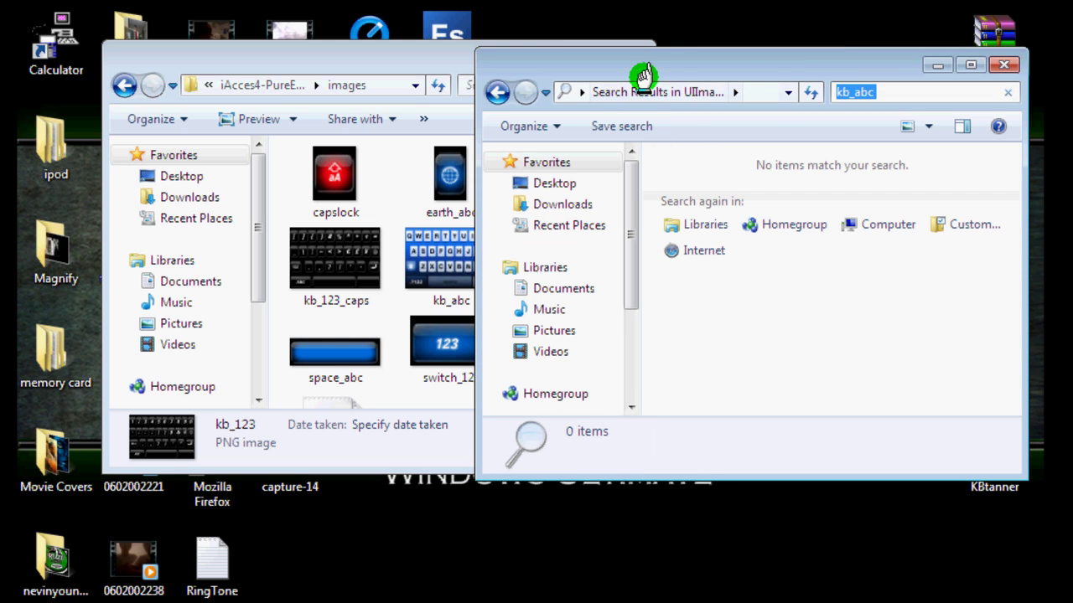
pyautogui.click(1005, 87)
pyautogui.scroll(-3, 881, 297)
pyautogui.scroll(-10, 882, 297)
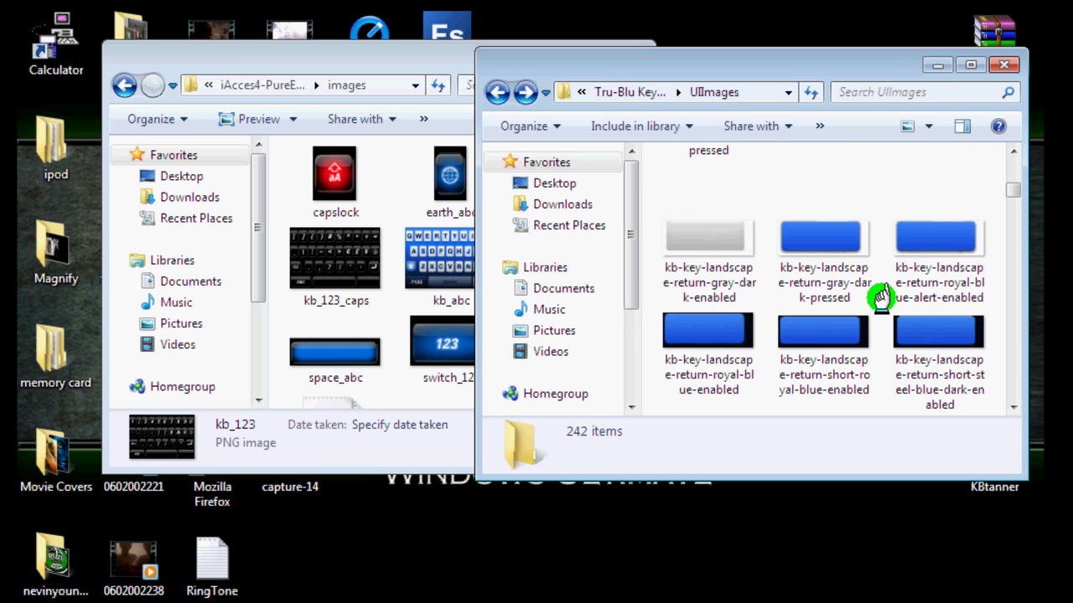
pyautogui.scroll(-10, 882, 298)
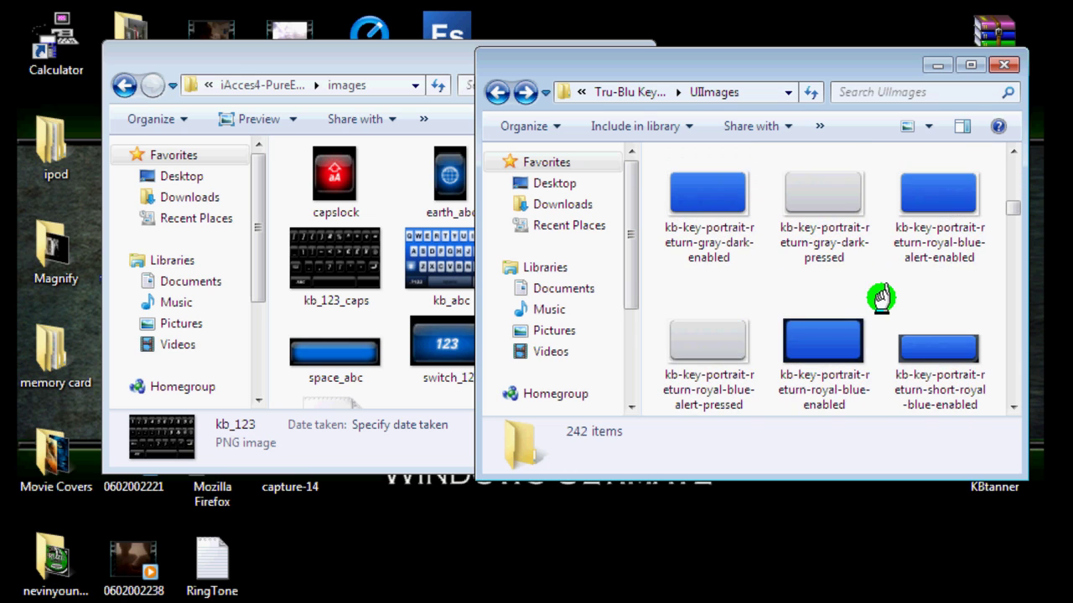
pyautogui.scroll(-10, 882, 297)
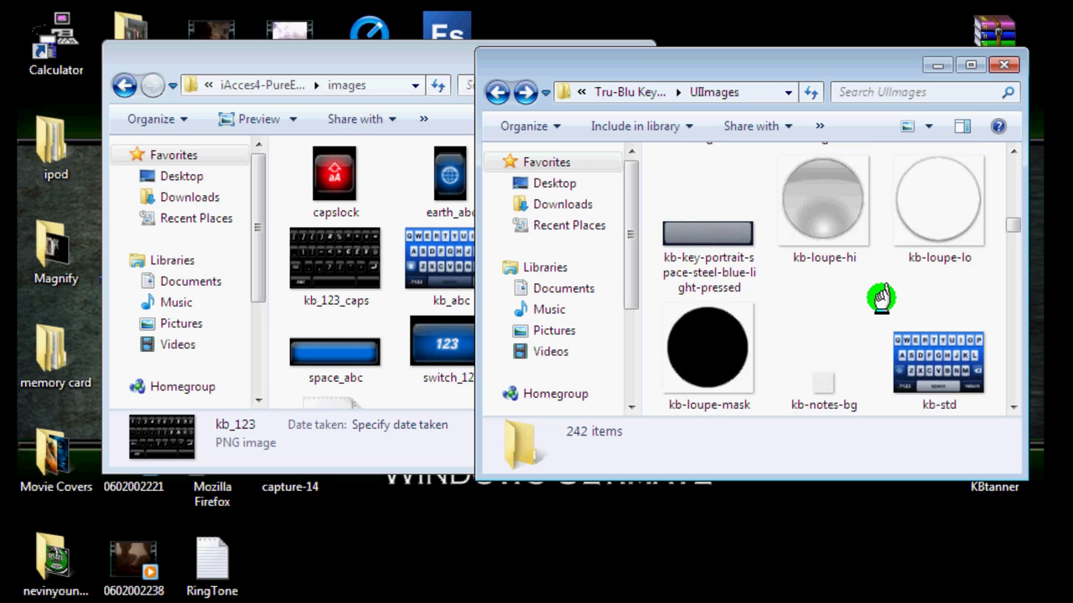
pyautogui.scroll(-2, 881, 297)
pyautogui.scroll(-2, 881, 298)
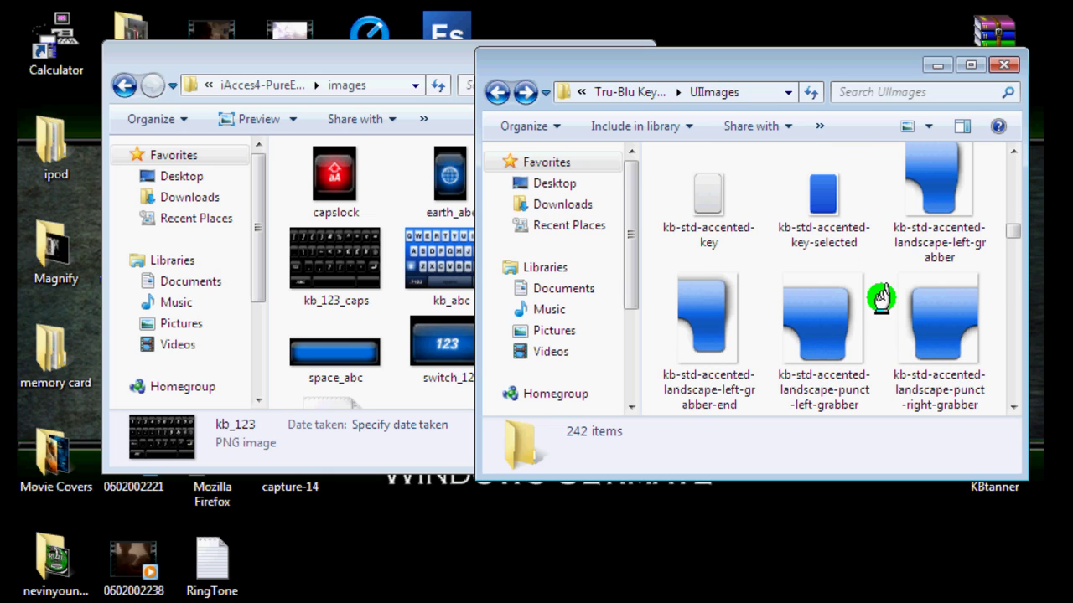
pyautogui.scroll(-2, 882, 297)
pyautogui.scroll(2, 882, 297)
pyautogui.scroll(-4, 882, 297)
pyautogui.scroll(-10, 882, 297)
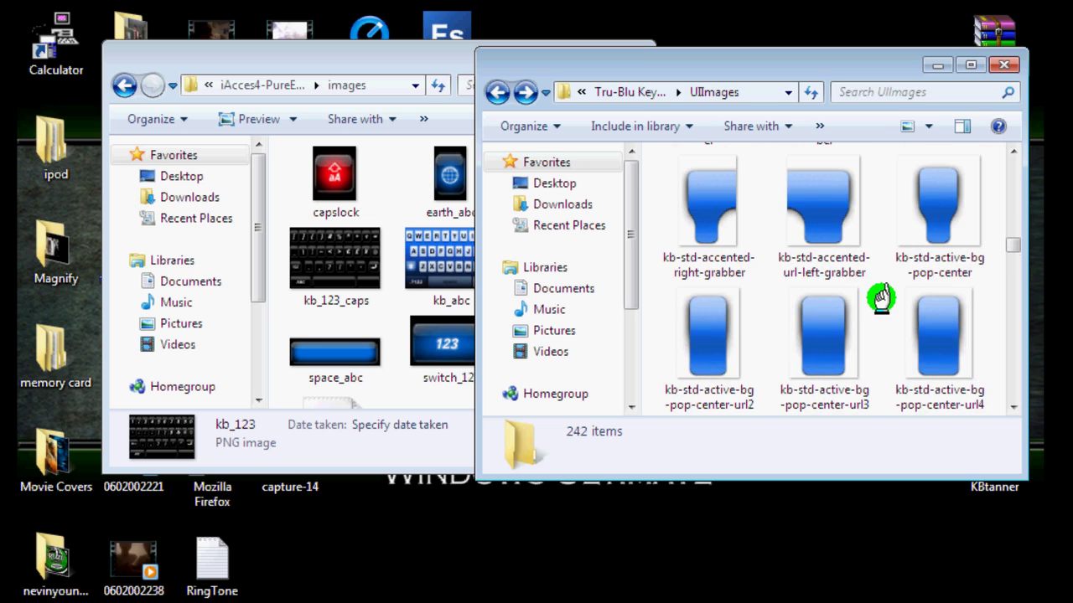
pyautogui.scroll(-2, 881, 297)
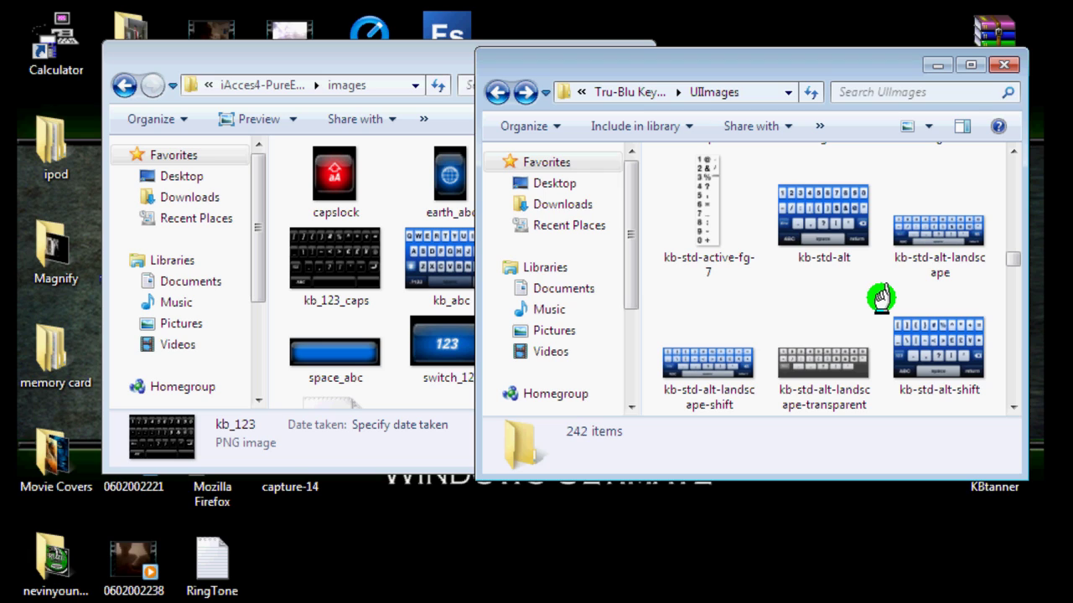
# Rename kb-std-alt to kb_123
pyautogui.click(853, 232)
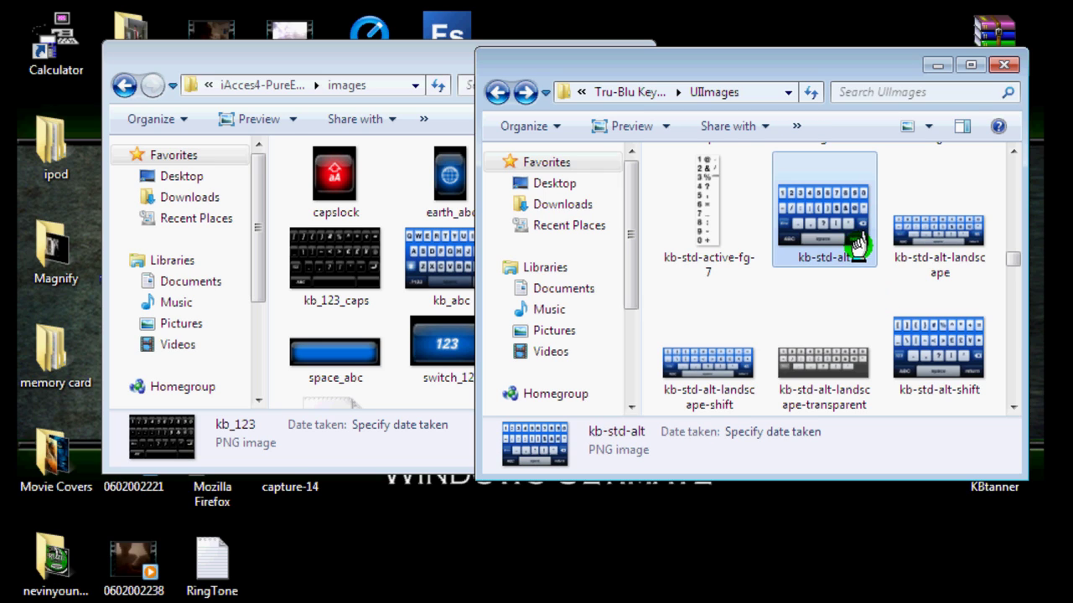
pyautogui.click(889, 269)
pyautogui.click(863, 251)
pyautogui.click(805, 260)
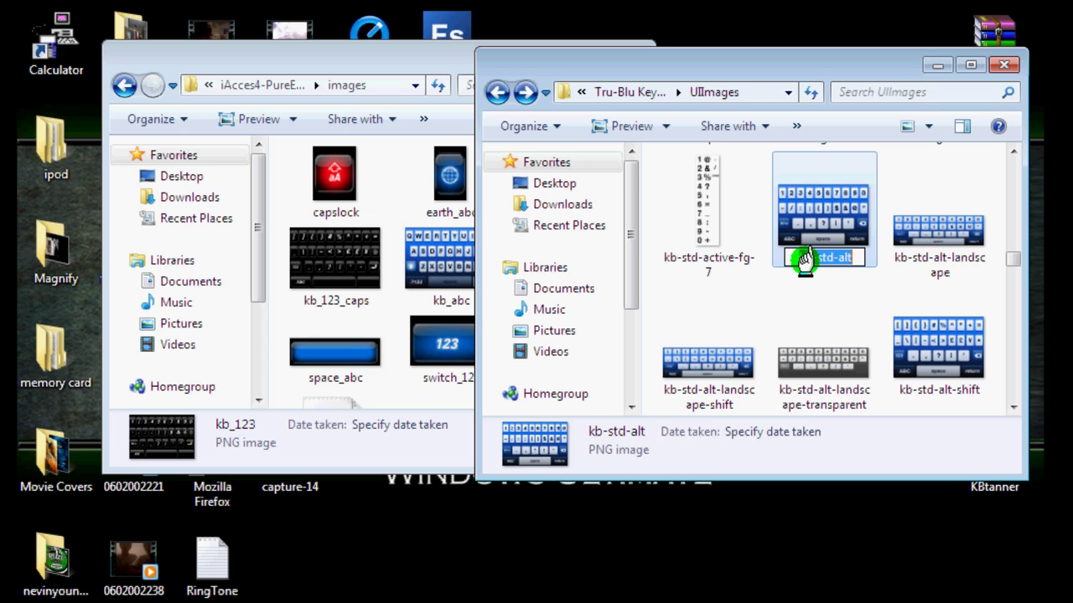
pyautogui.write('kb_123')
pyautogui.press('Return')
# Move kb_123 into images replacing the old one, then close the UIImages window
pyautogui.moveTo(785, 204); pyautogui.dragTo(335, 327)
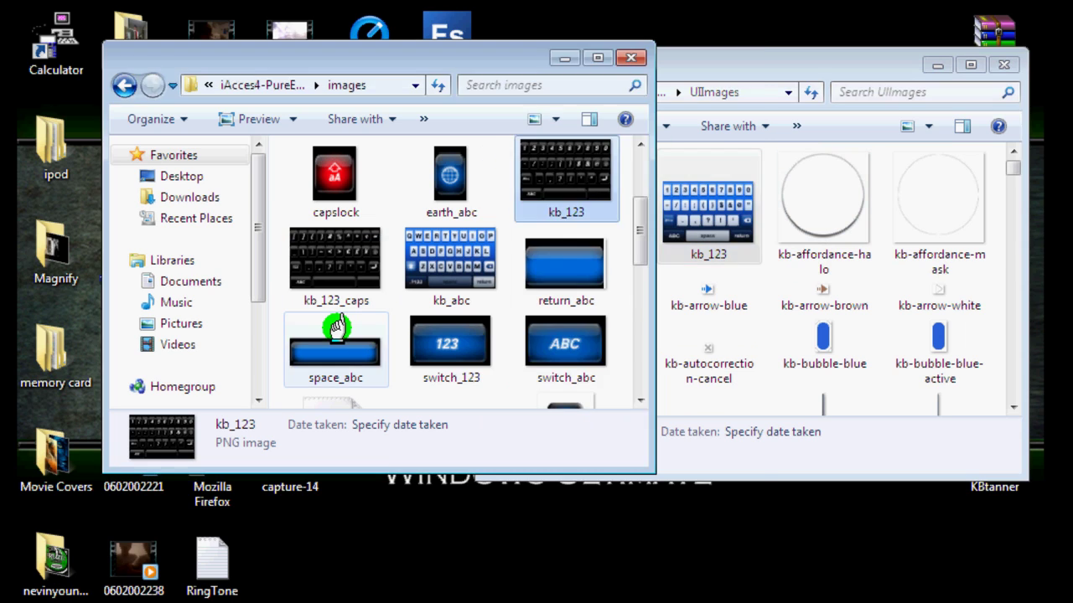
pyautogui.click(439, 160)
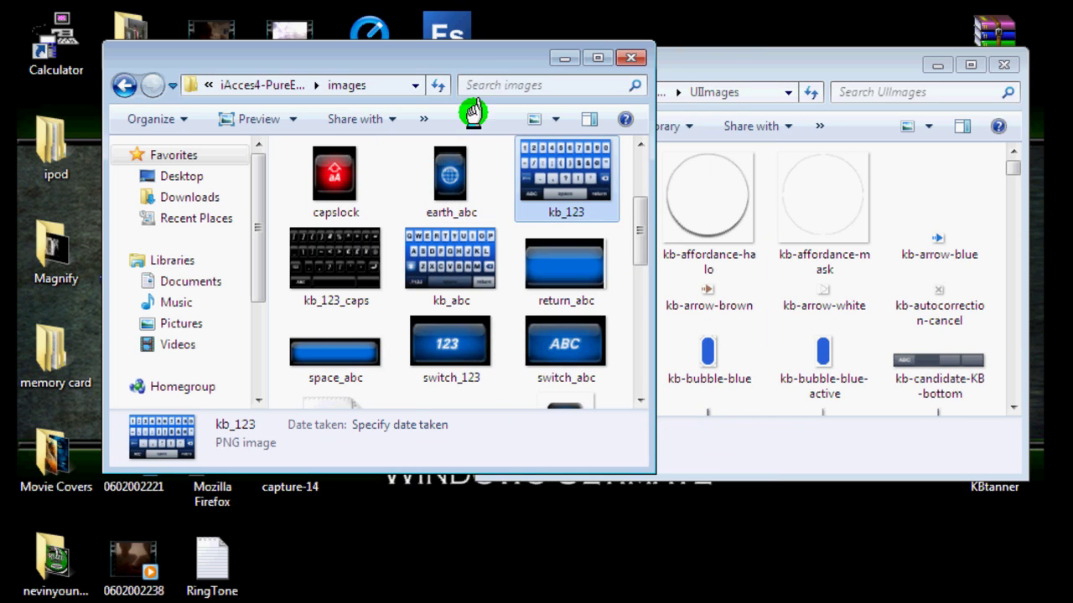
pyautogui.click(1003, 65)
pyautogui.moveTo(441, 72); pyautogui.dragTo(574, 94)
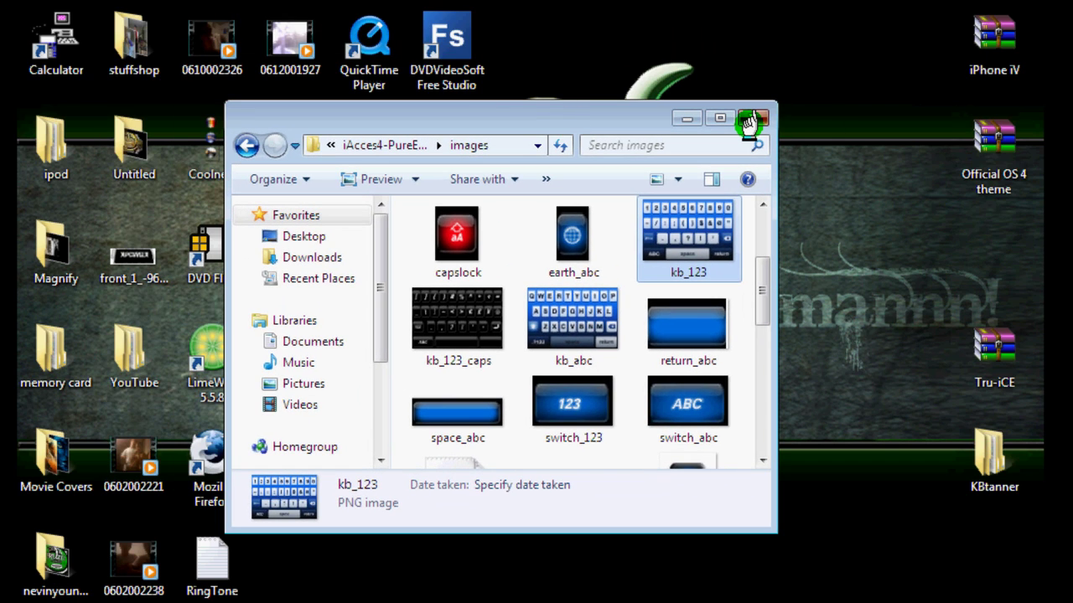
# Close the images window and the New folder window
pyautogui.click(748, 120)
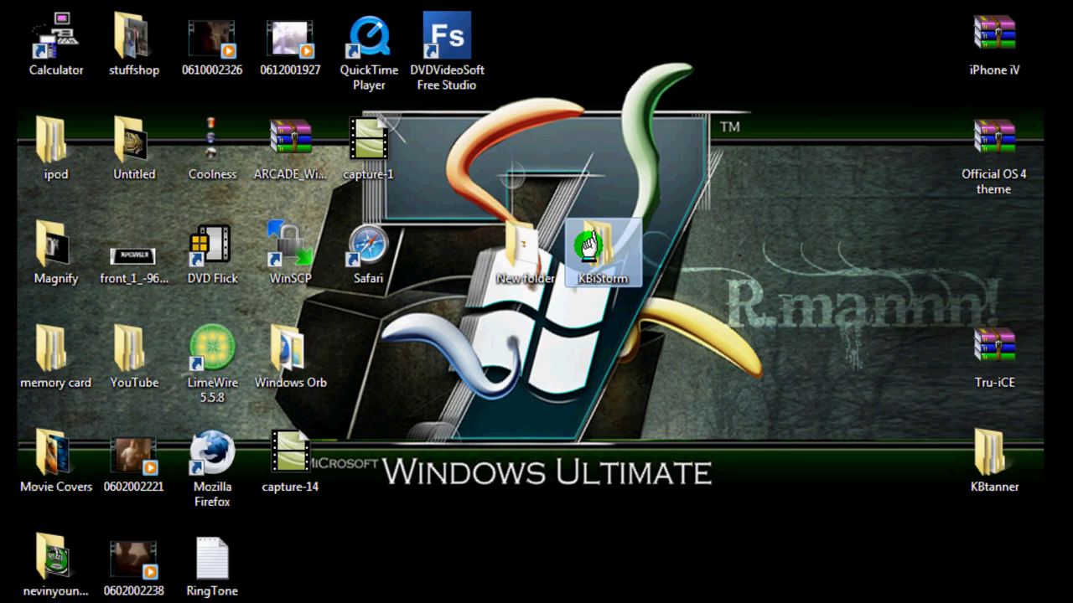
pyautogui.doubleClick(512, 263)
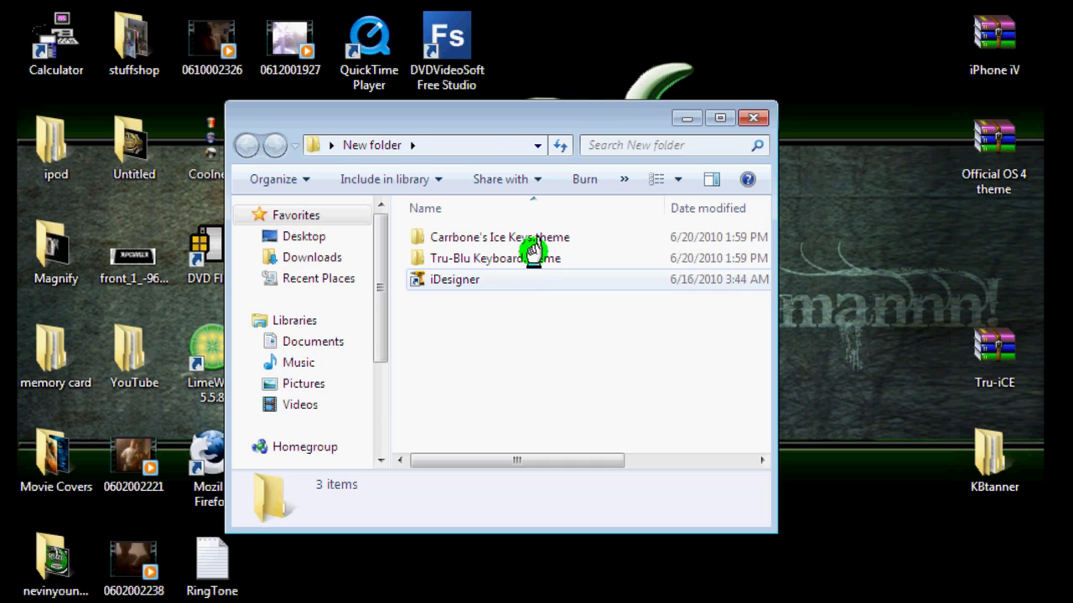
pyautogui.click(753, 118)
# Rename the KBiStorm desktop folder to custom
pyautogui.click(632, 239)
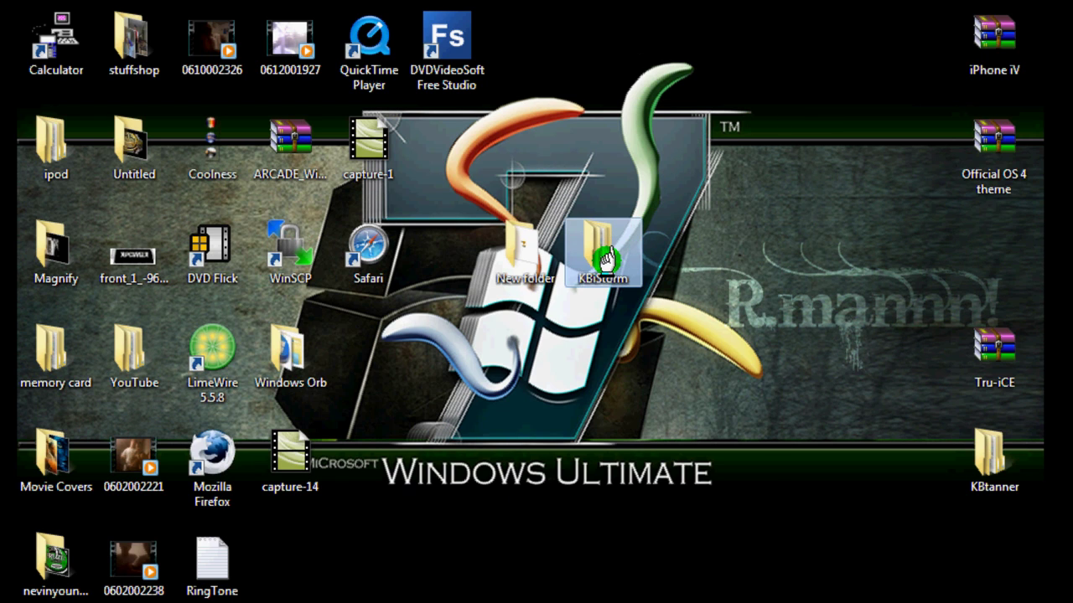
pyautogui.click(597, 276)
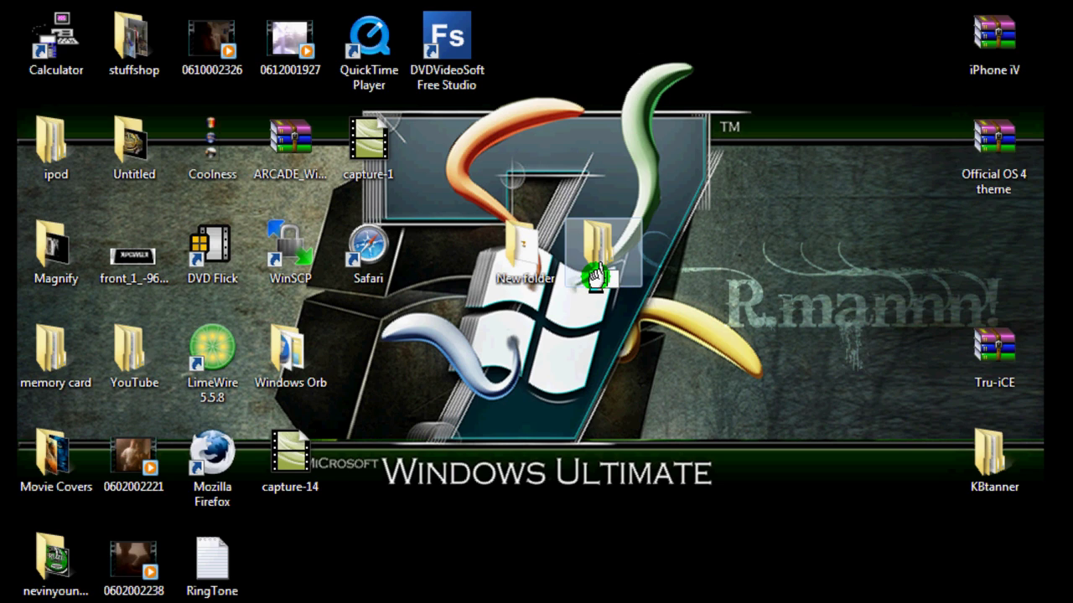
pyautogui.write('custom')
pyautogui.press('Return')
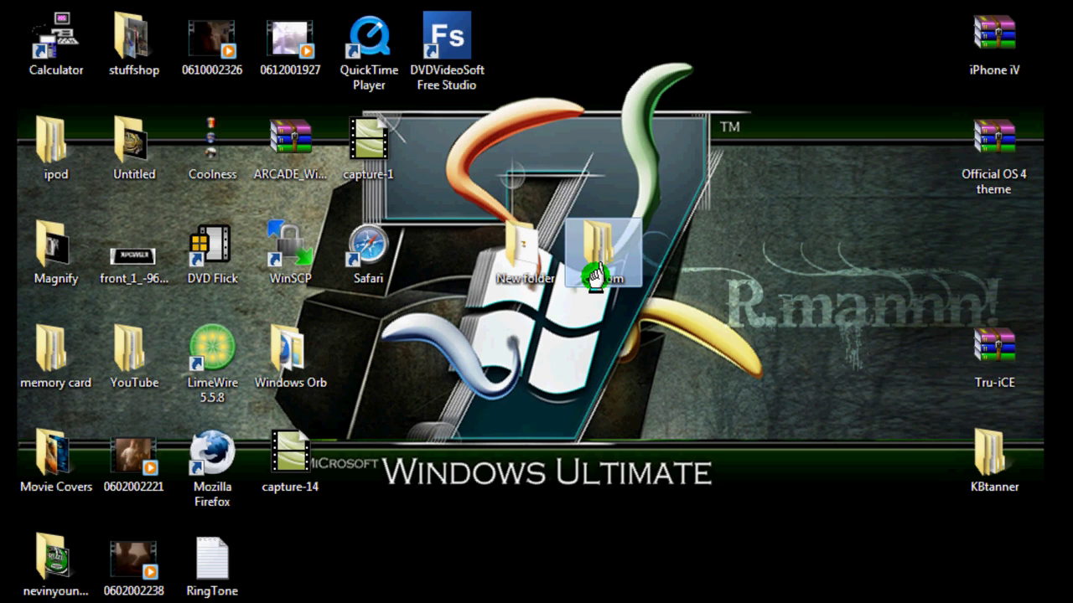
# Drag the custom folder into WinSCP's iPhone Themes listing and confirm the copy
pyautogui.moveTo(596, 247); pyautogui.dragTo(689, 276)
pyautogui.hotkey('alt', 'Tab')
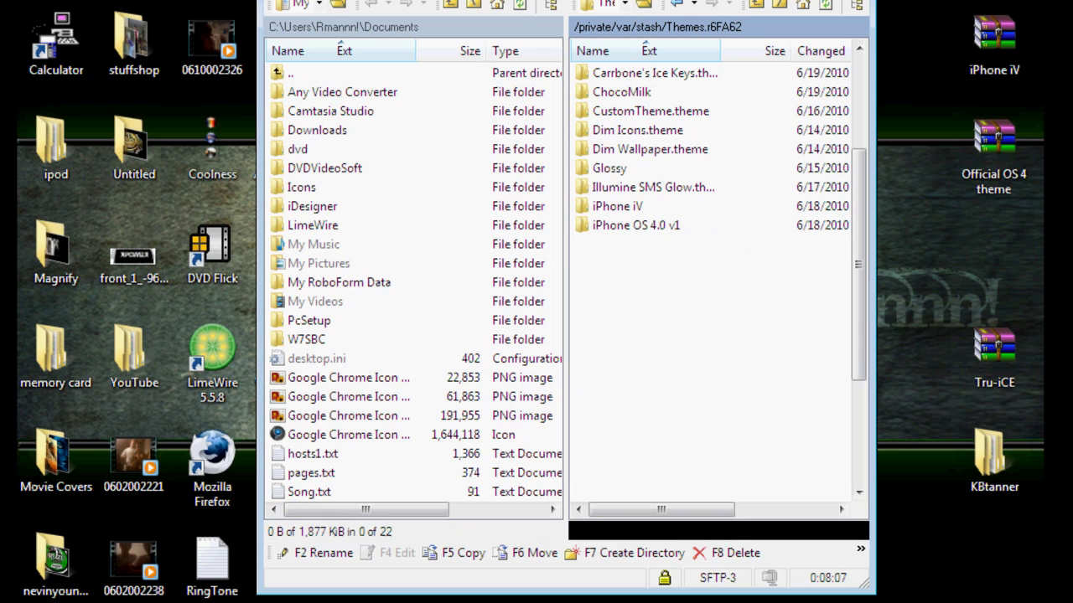
pyautogui.click(711, 411)
pyautogui.click(708, 493)
pyautogui.moveTo(708, 492); pyautogui.dragTo(709, 502)
pyautogui.click(600, 340)
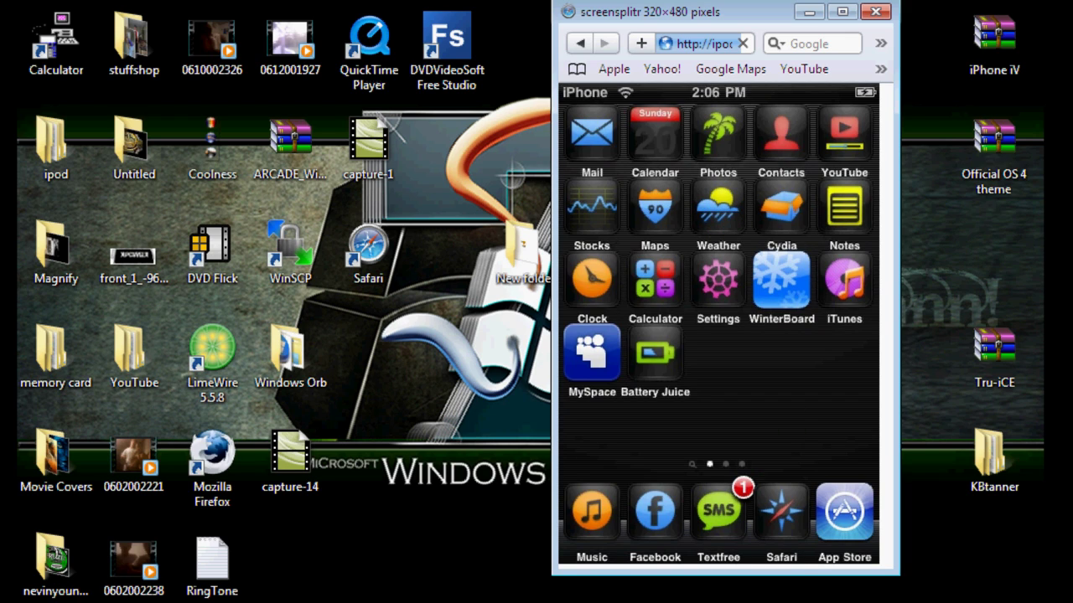
# Test-type 'hgfuu' in the iPhone Spotlight search, then close the screensplitr mirror
pyautogui.rightClick(838, 572)
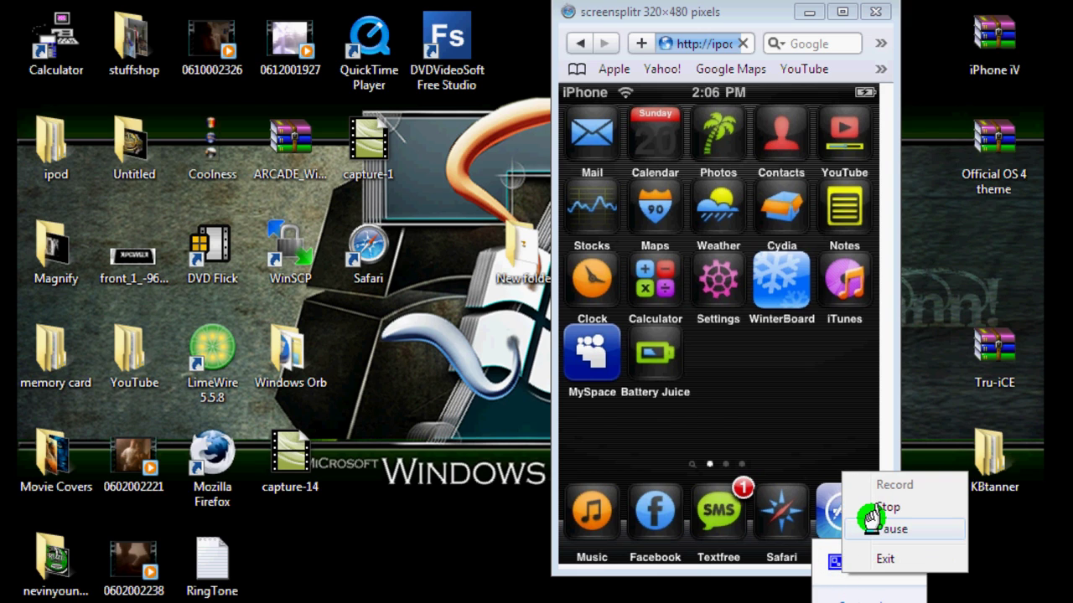
pyautogui.click(869, 519)
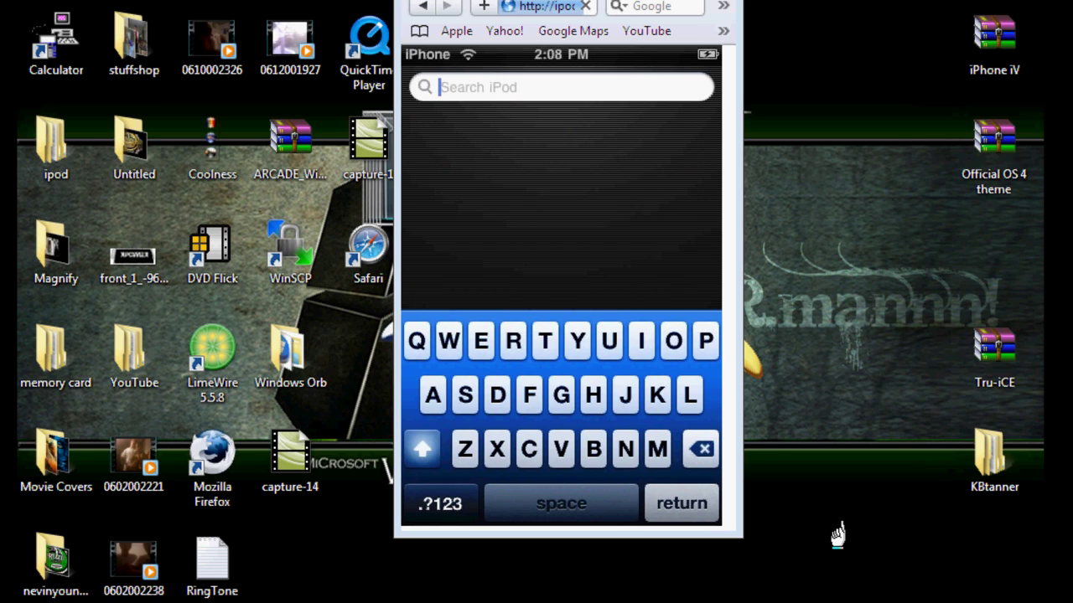
pyautogui.write('hgfu')
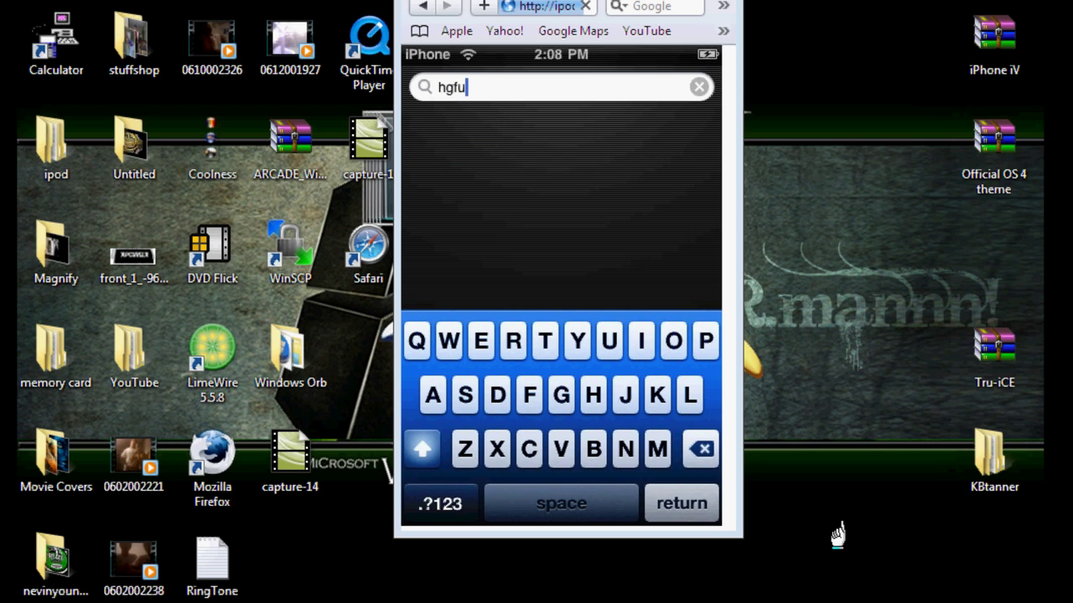
pyautogui.write('u')
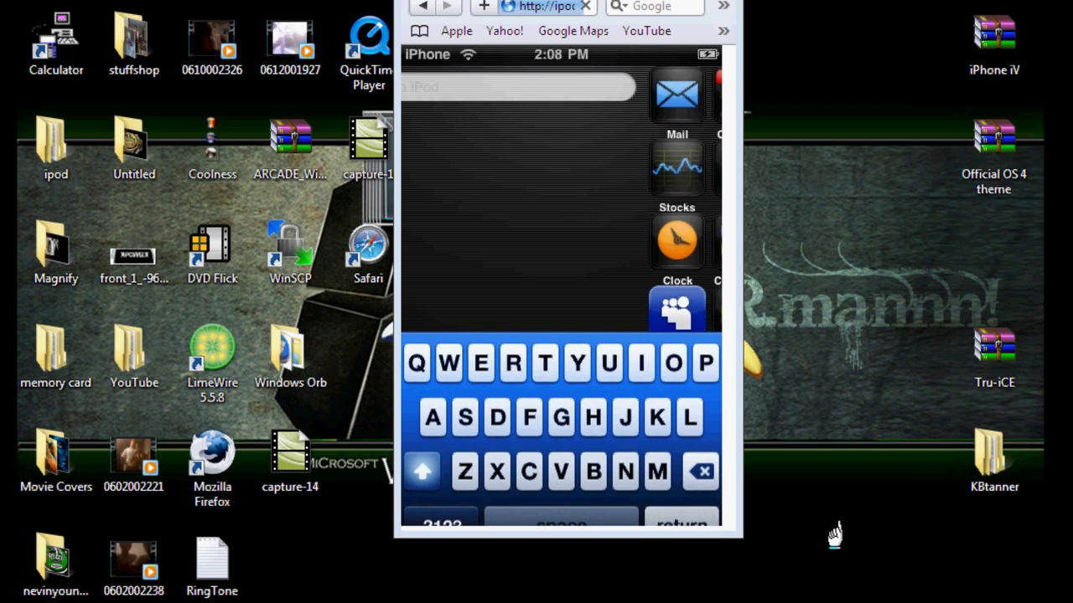
pyautogui.hotkey('alt', 'F4')
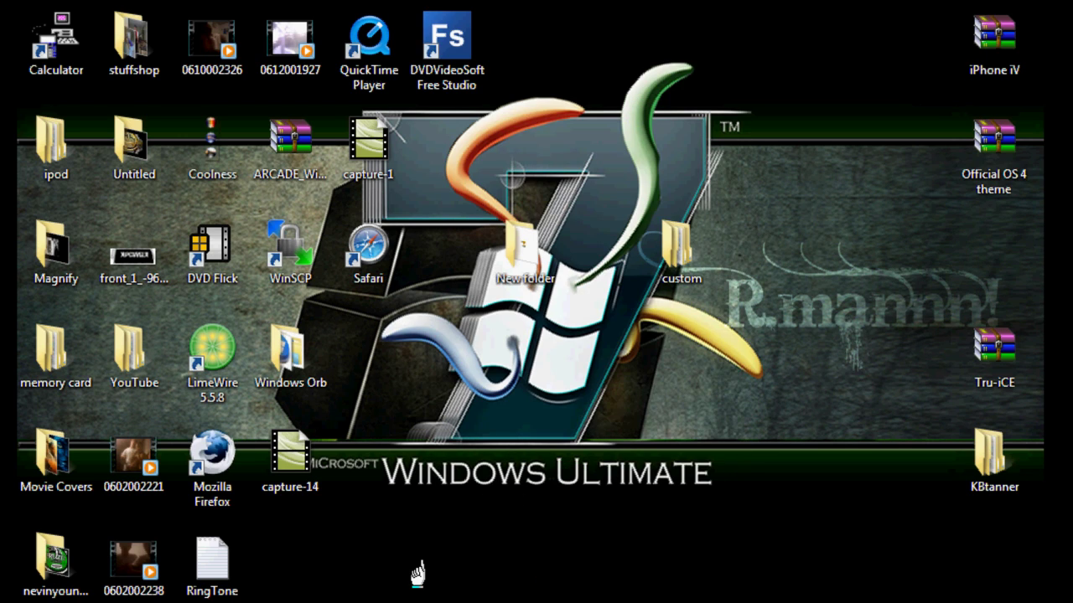
# Open custom > Folders > iAcces.app > themes > iAcces4-PureEnglish > images
pyautogui.doubleClick(666, 250)
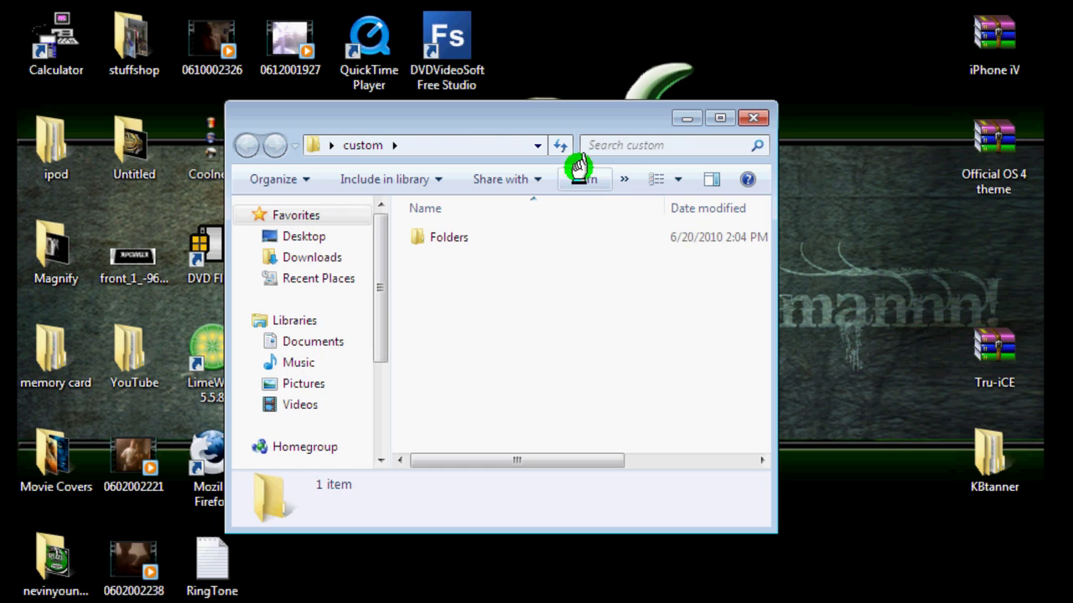
pyautogui.doubleClick(536, 240)
pyautogui.doubleClick(537, 240)
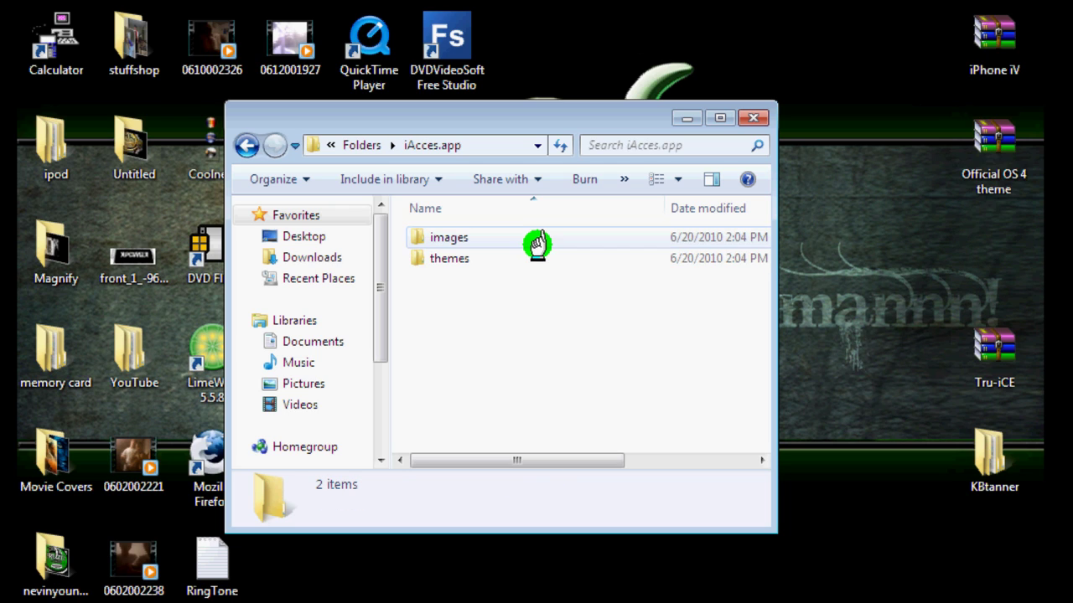
pyautogui.doubleClick(553, 258)
pyautogui.doubleClick(562, 238)
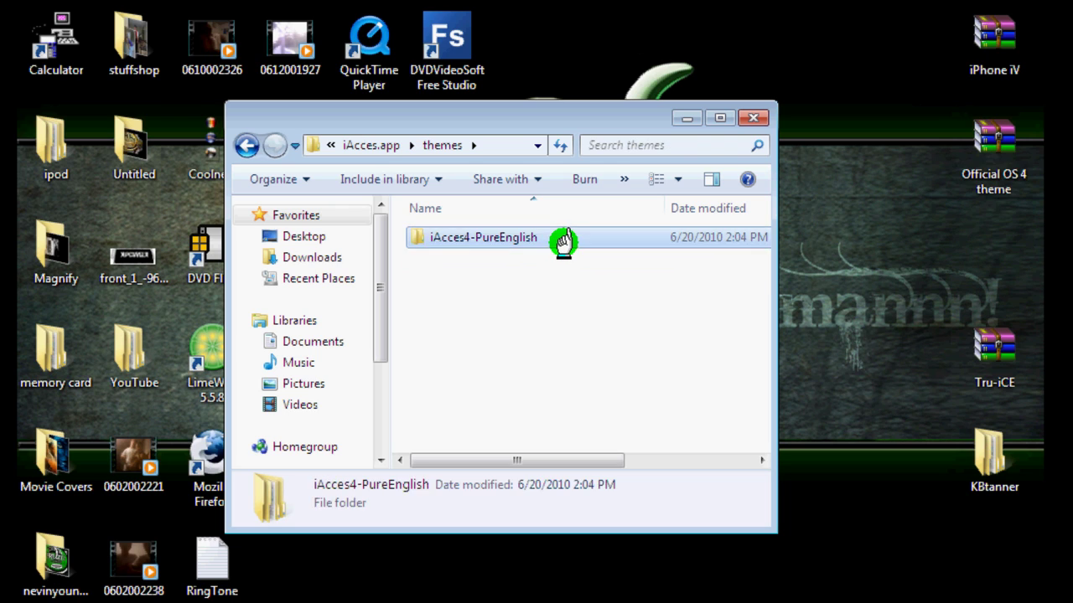
pyautogui.doubleClick(565, 240)
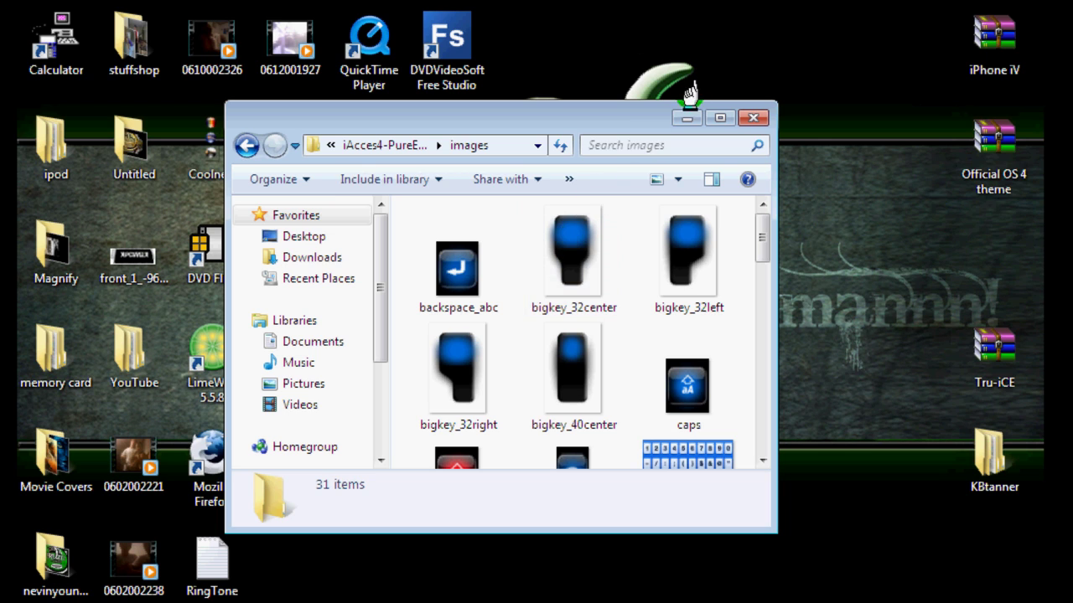
# Enlarge and reposition the images window, then select bigkey_32center
pyautogui.moveTo(558, 124); pyautogui.dragTo(703, 142)
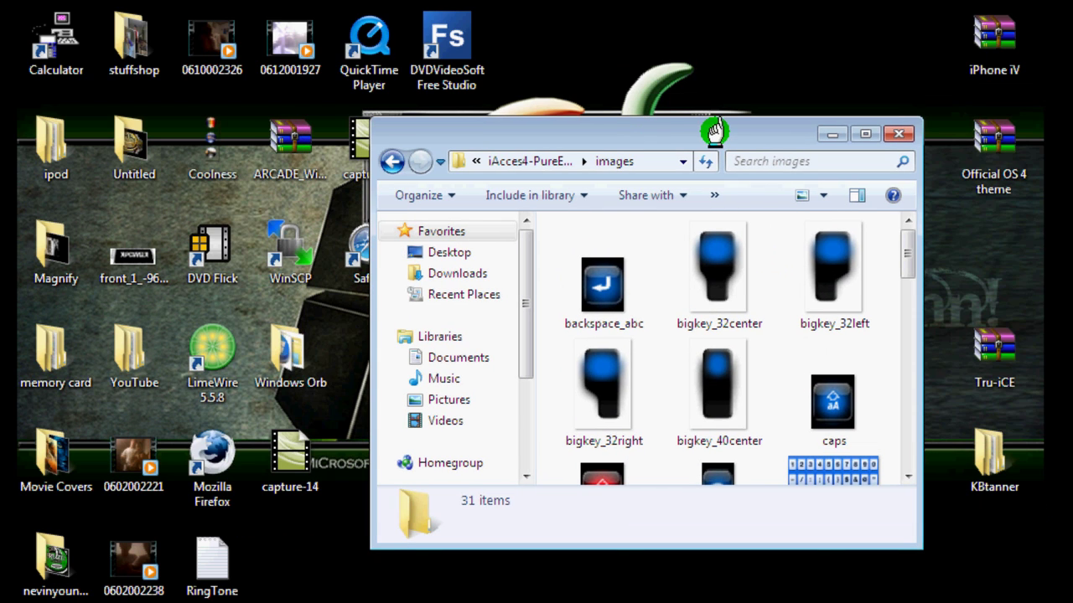
pyautogui.moveTo(718, 120); pyautogui.dragTo(734, 34)
pyautogui.moveTo(712, 117); pyautogui.dragTo(739, 86)
pyautogui.scroll(-1, 685, 260)
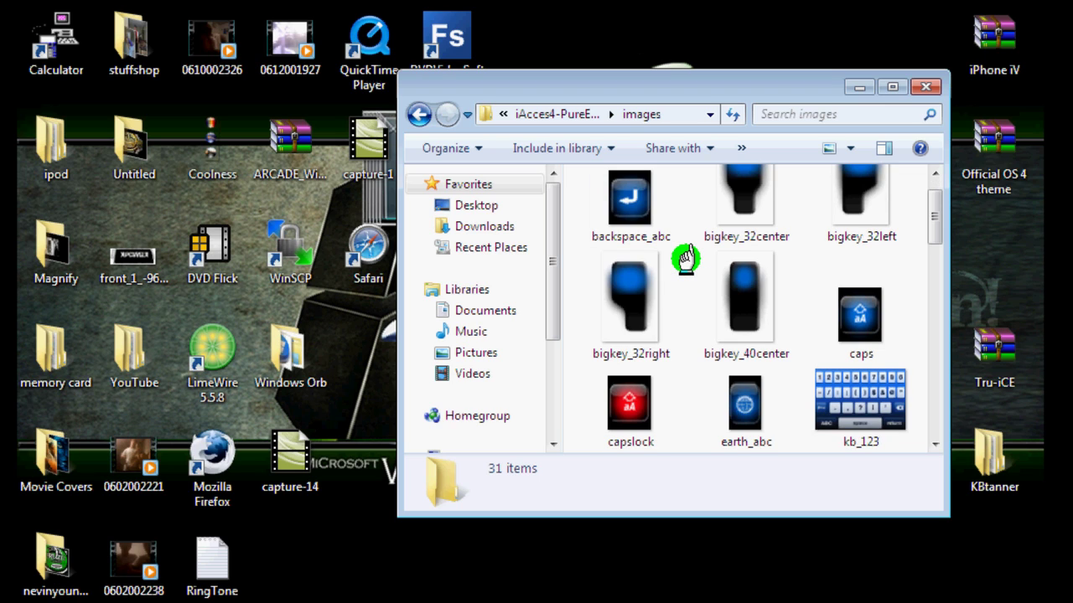
pyautogui.scroll(-4, 686, 260)
pyautogui.scroll(5, 685, 260)
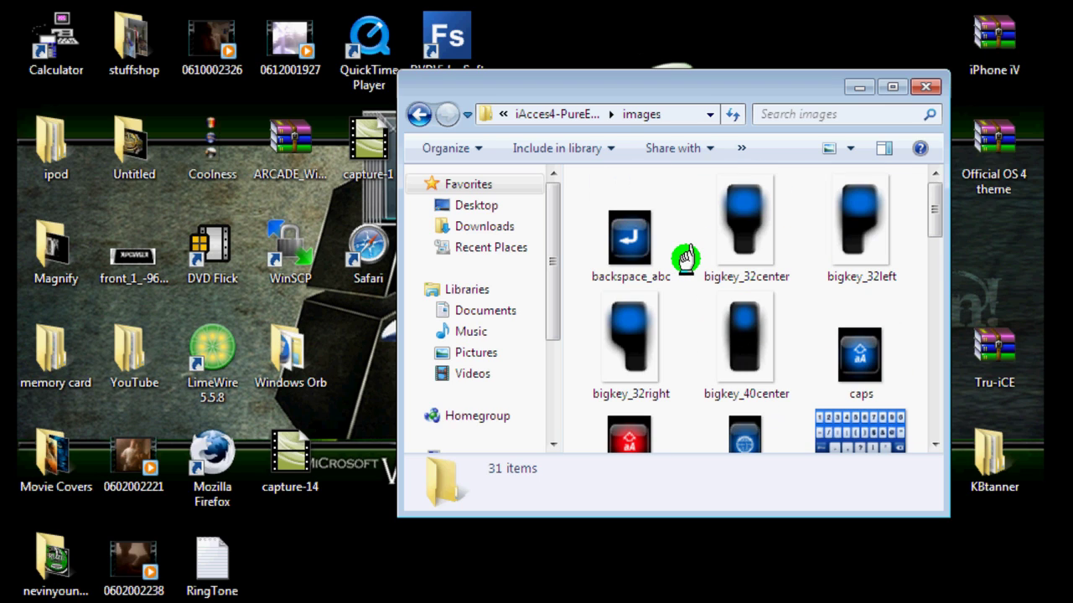
pyautogui.click(723, 237)
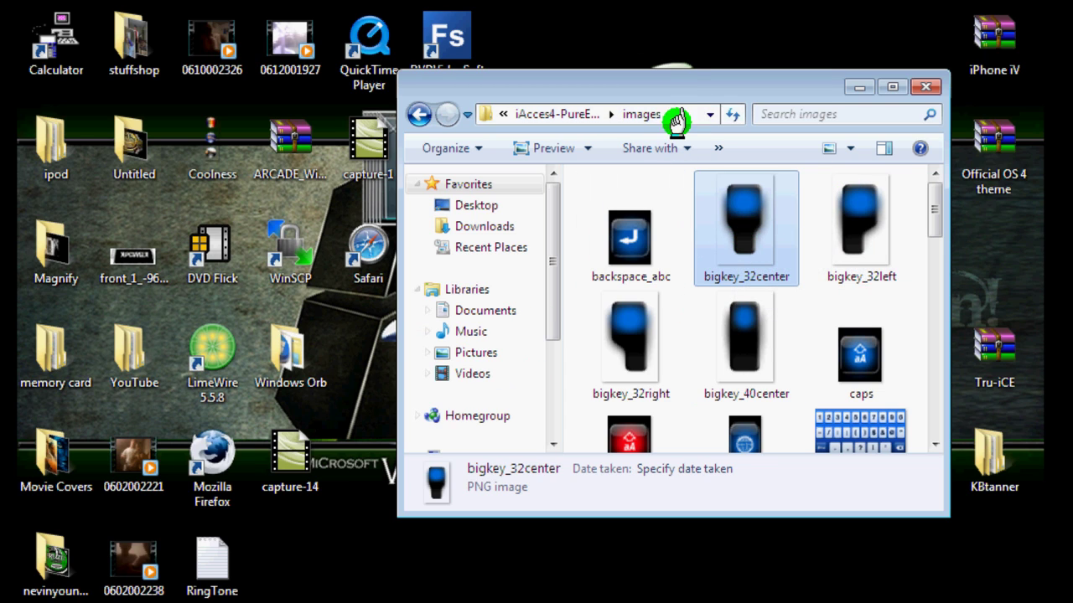
pyautogui.moveTo(686, 89); pyautogui.dragTo(743, 67)
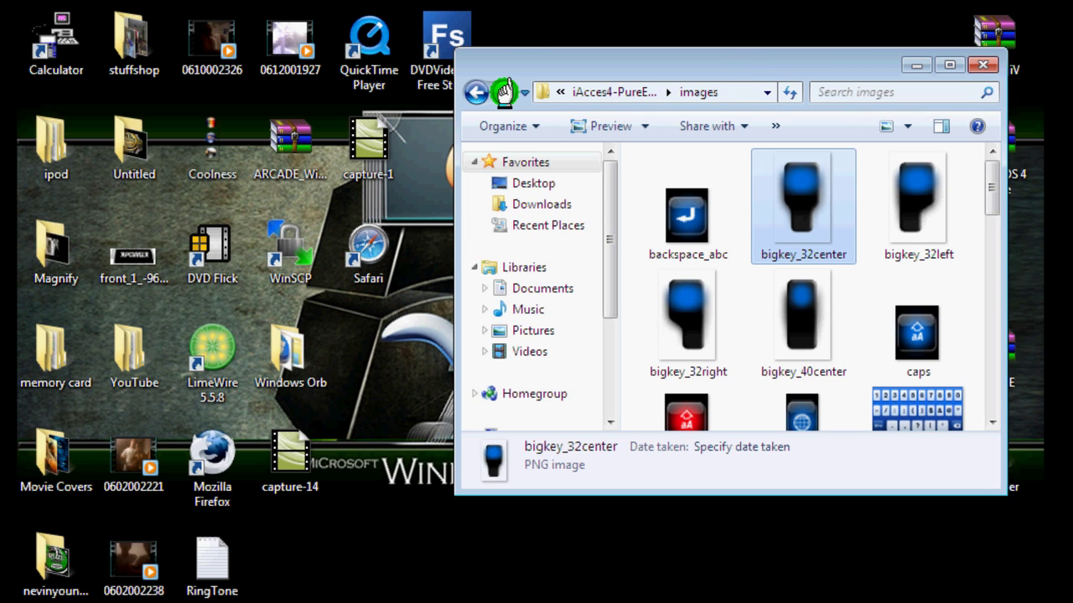
# Open the Ice Keys theme's UIImages folder and arrange it beside the iAcces4 images window
pyautogui.moveTo(512, 60); pyautogui.dragTo(505, 313)
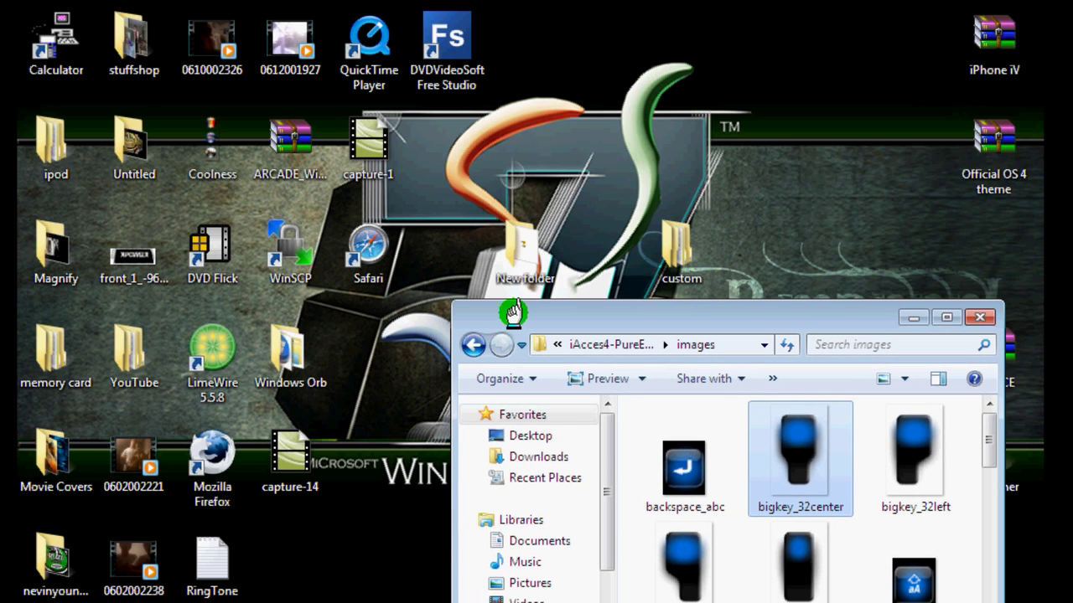
pyautogui.doubleClick(514, 243)
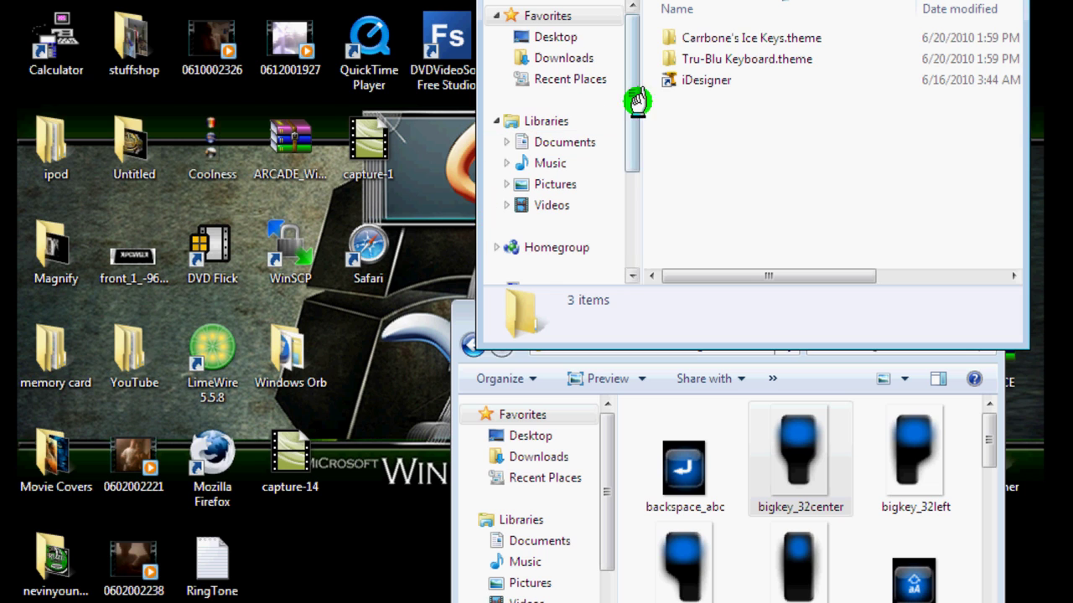
pyautogui.doubleClick(708, 38)
pyautogui.doubleClick(708, 39)
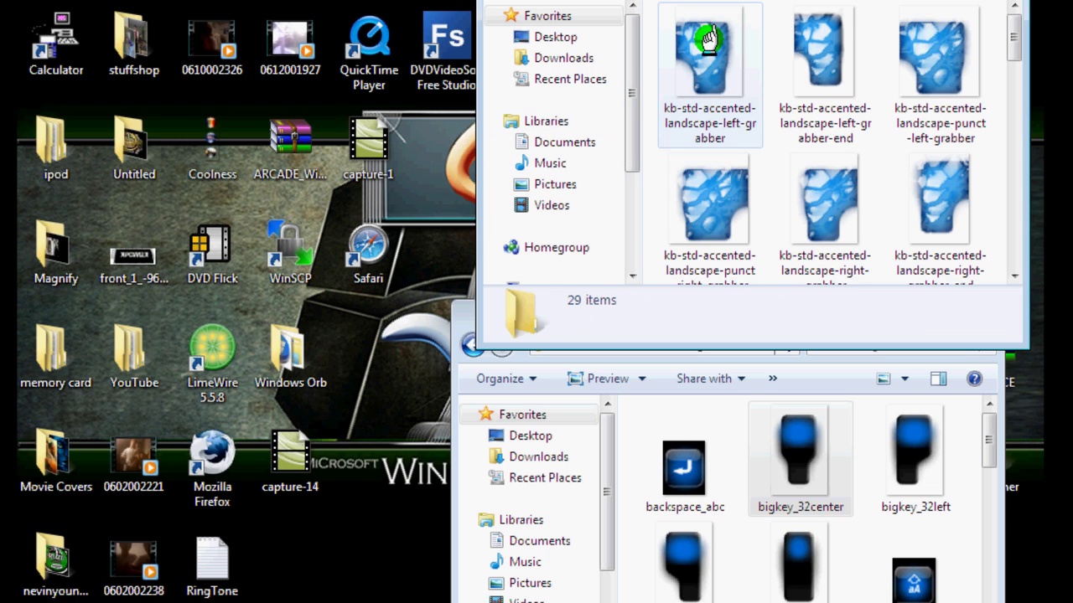
pyautogui.moveTo(766, 0); pyautogui.dragTo(380, 96)
pyautogui.click(717, 268)
pyautogui.moveTo(716, 268); pyautogui.dragTo(692, 72)
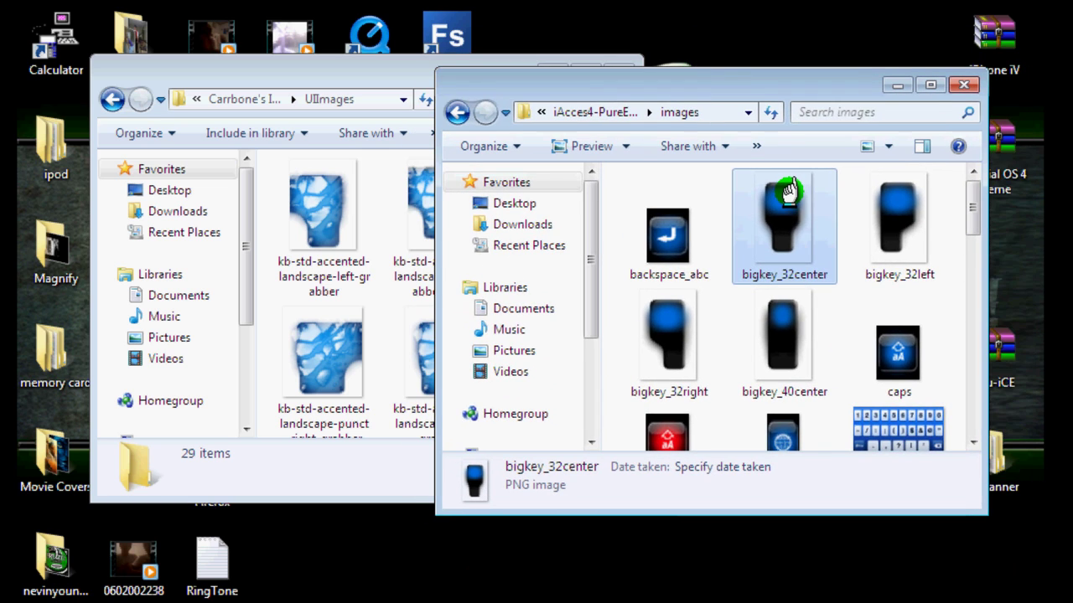
# Browse the UIImages key images and select kb-std-active-bg-pop-center
pyautogui.click(426, 67)
pyautogui.click(471, 205)
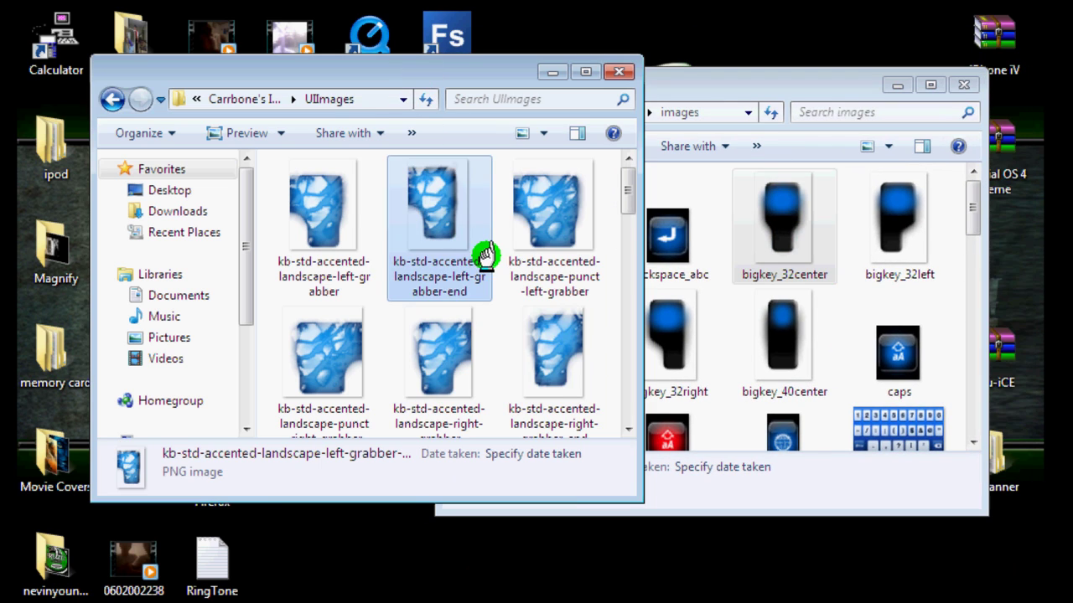
pyautogui.scroll(-2, 486, 256)
pyautogui.scroll(-5, 488, 258)
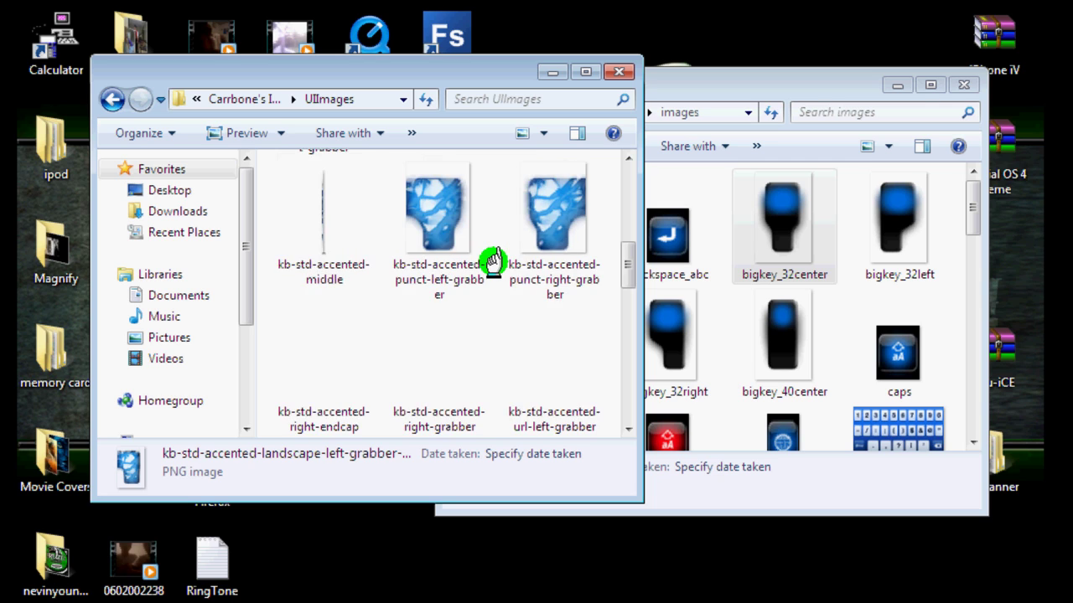
pyautogui.scroll(-5, 493, 263)
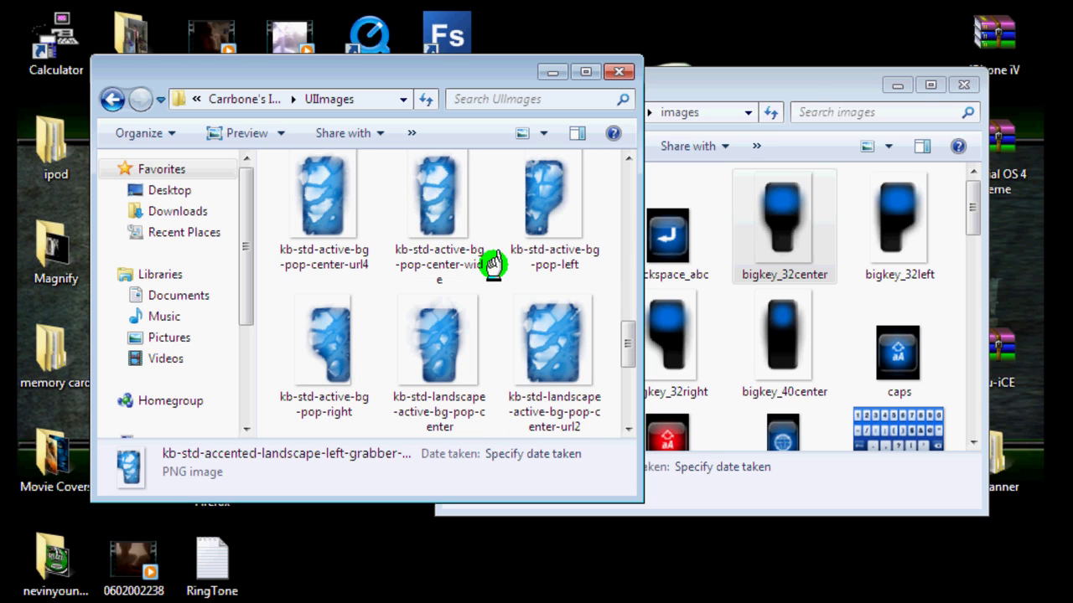
pyautogui.scroll(-4, 492, 265)
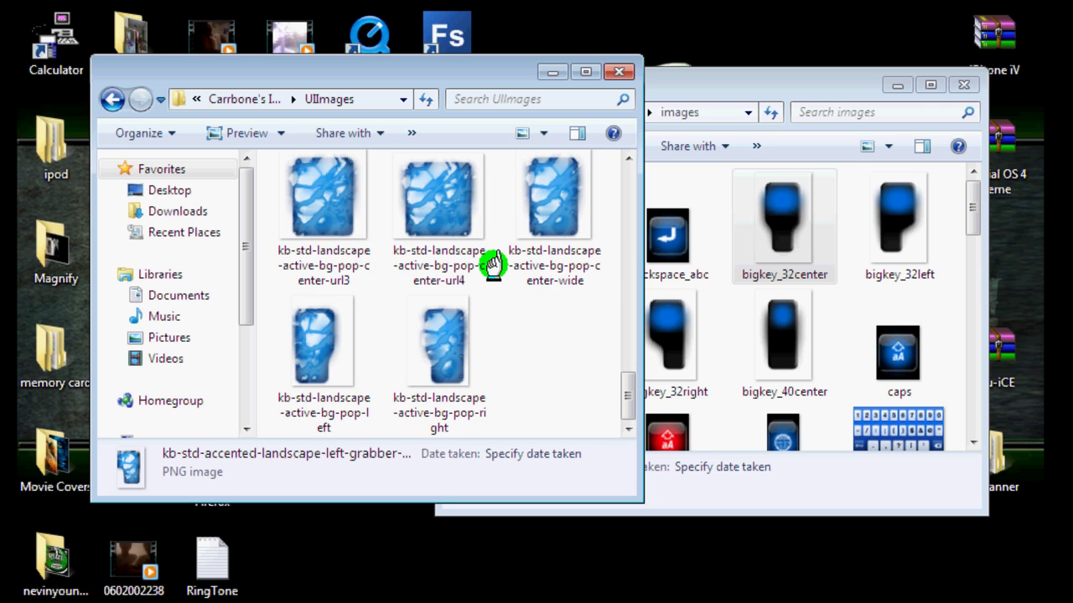
pyautogui.scroll(2, 492, 265)
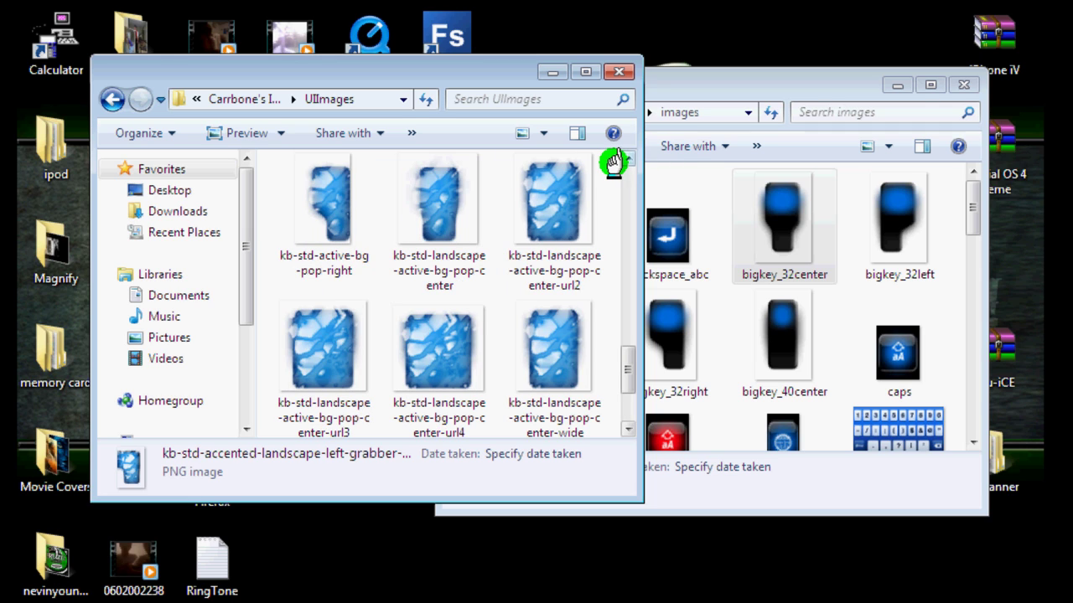
pyautogui.click(395, 210)
pyautogui.scroll(5, 629, 153)
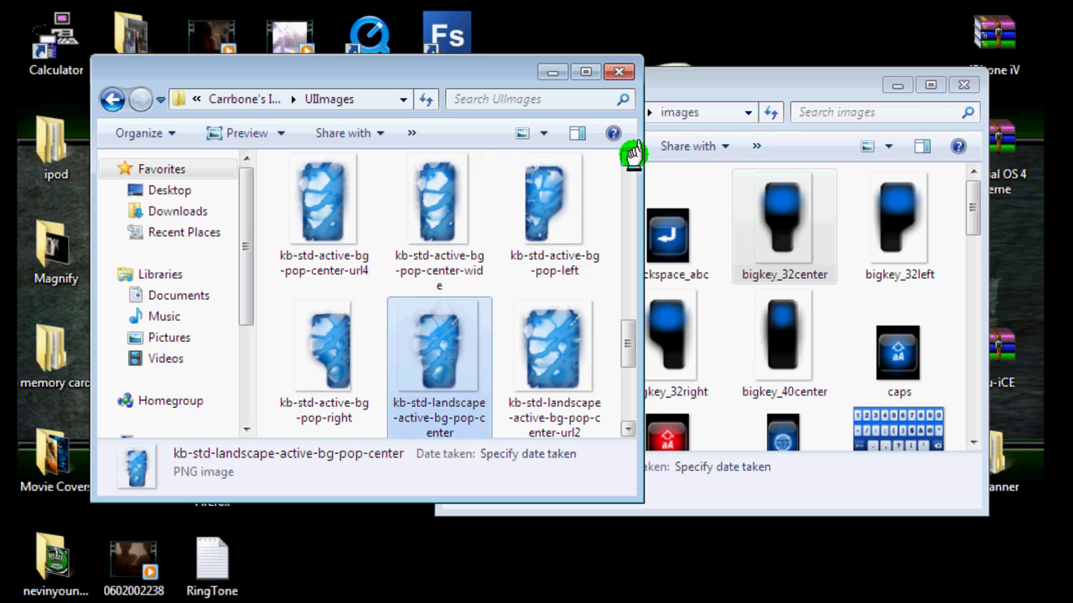
pyautogui.scroll(-2, 627, 432)
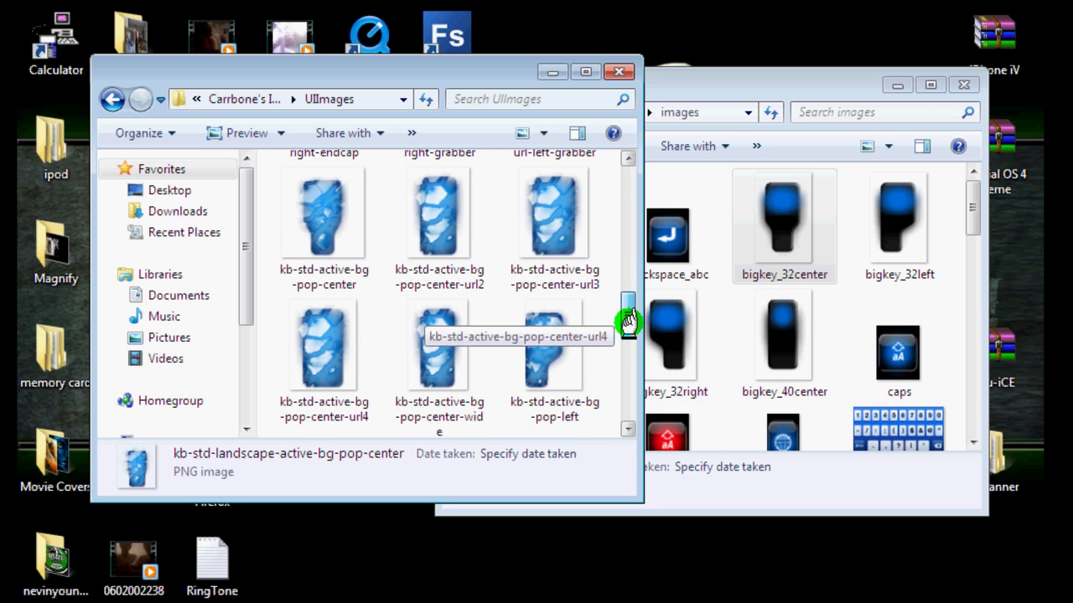
pyautogui.scroll(1, 603, 317)
pyautogui.click(352, 298)
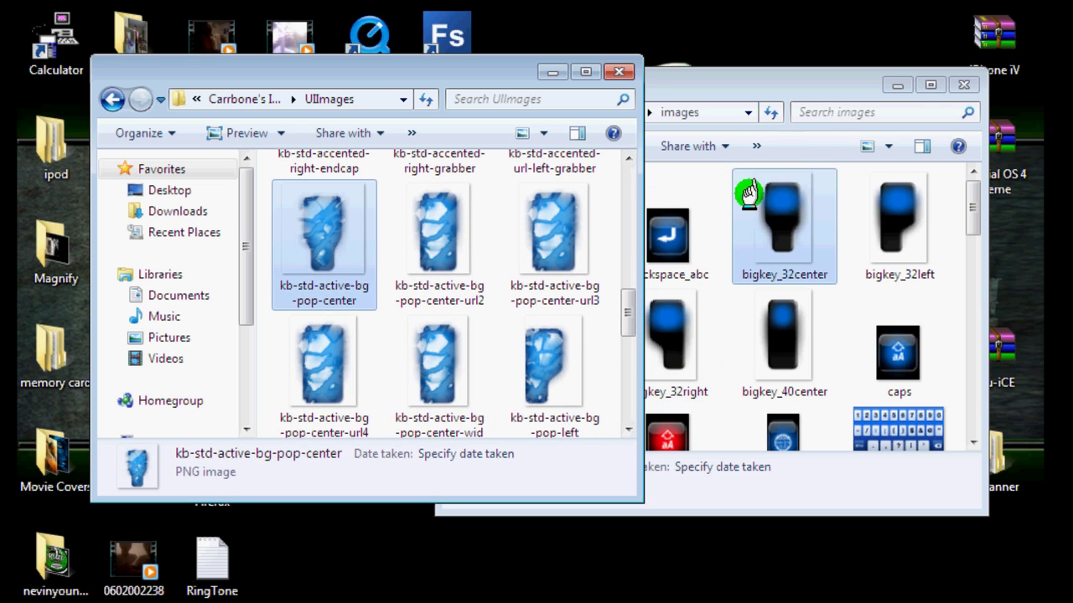
# Select bigkey_32center in the iAcces4 images folder
pyautogui.click(766, 225)
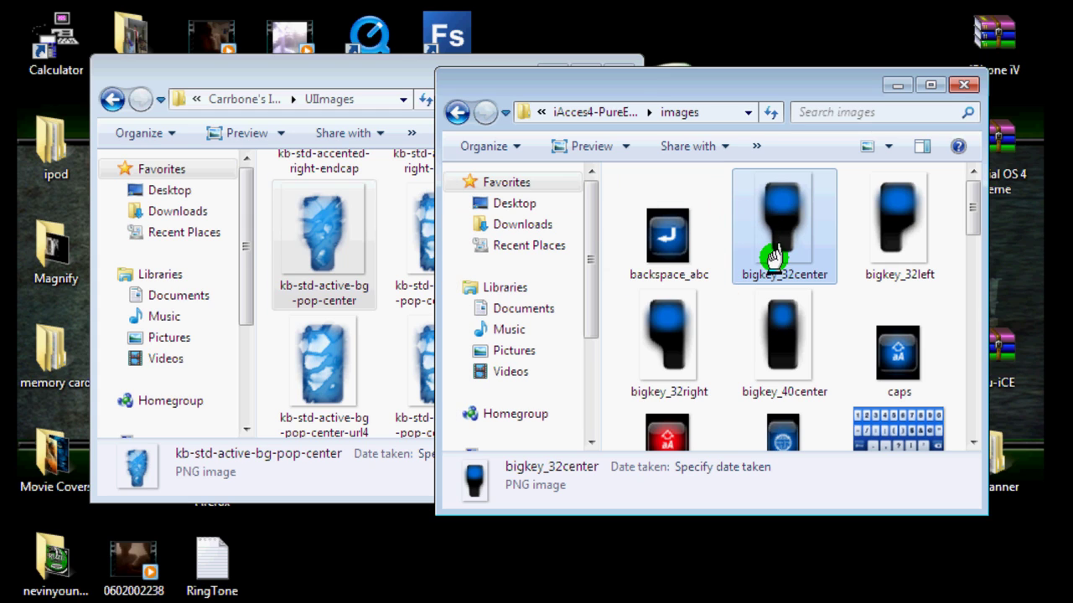
pyautogui.click(335, 211)
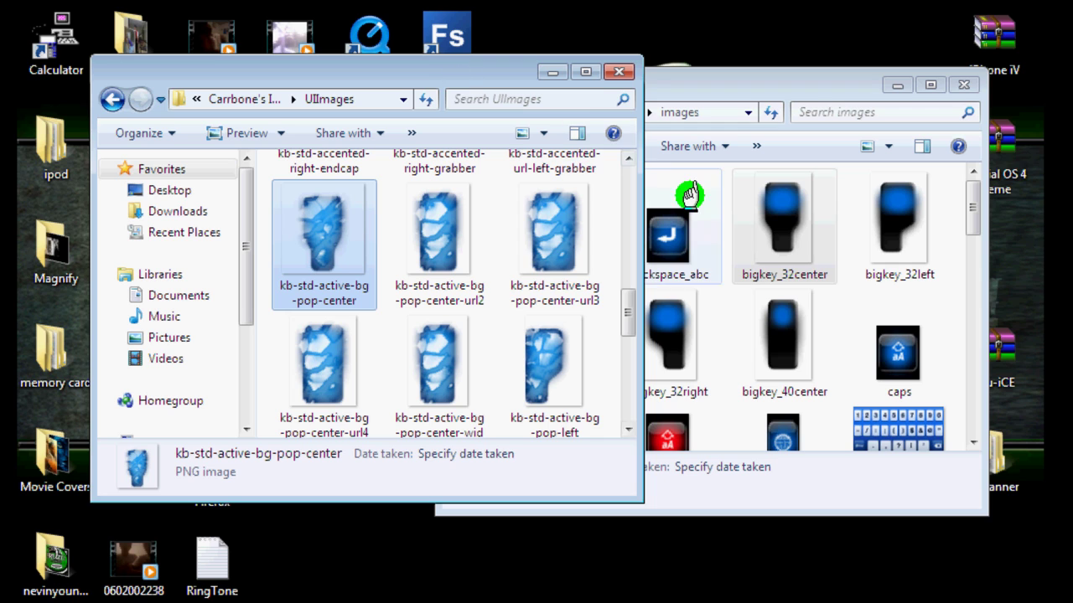
pyautogui.click(737, 216)
# Confirm in Properties > Details that bigkey_32center measures 84 × 135 pixels
pyautogui.rightClick(737, 216)
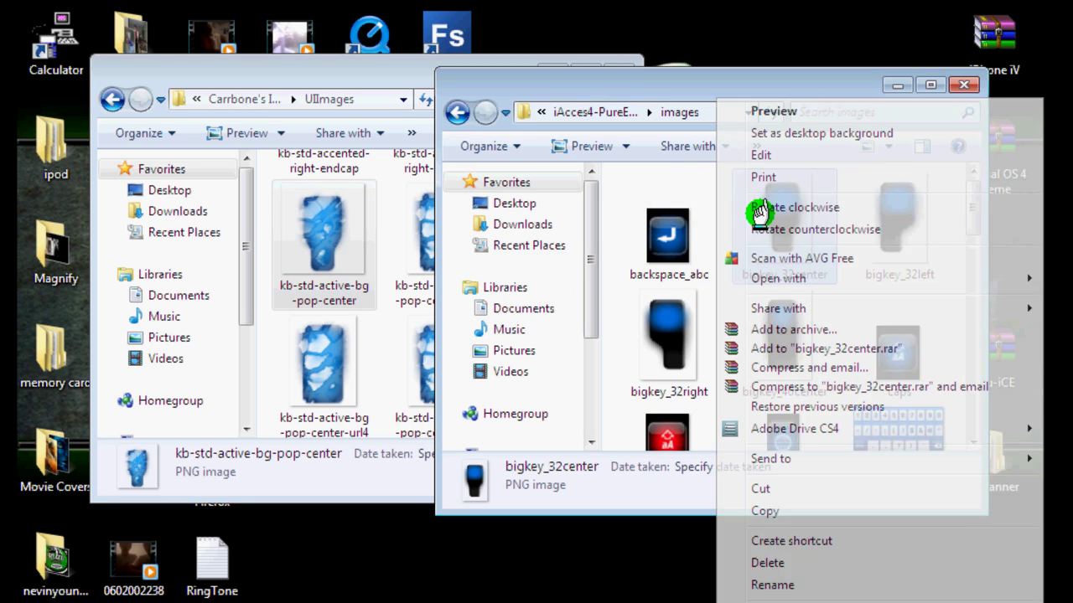
pyautogui.click(896, 599)
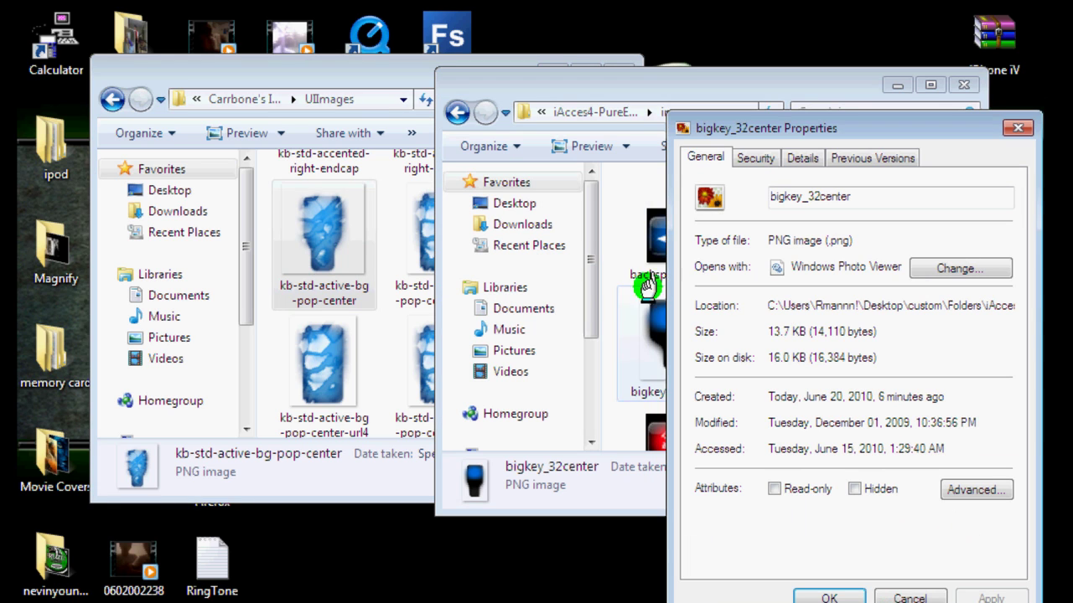
pyautogui.click(801, 157)
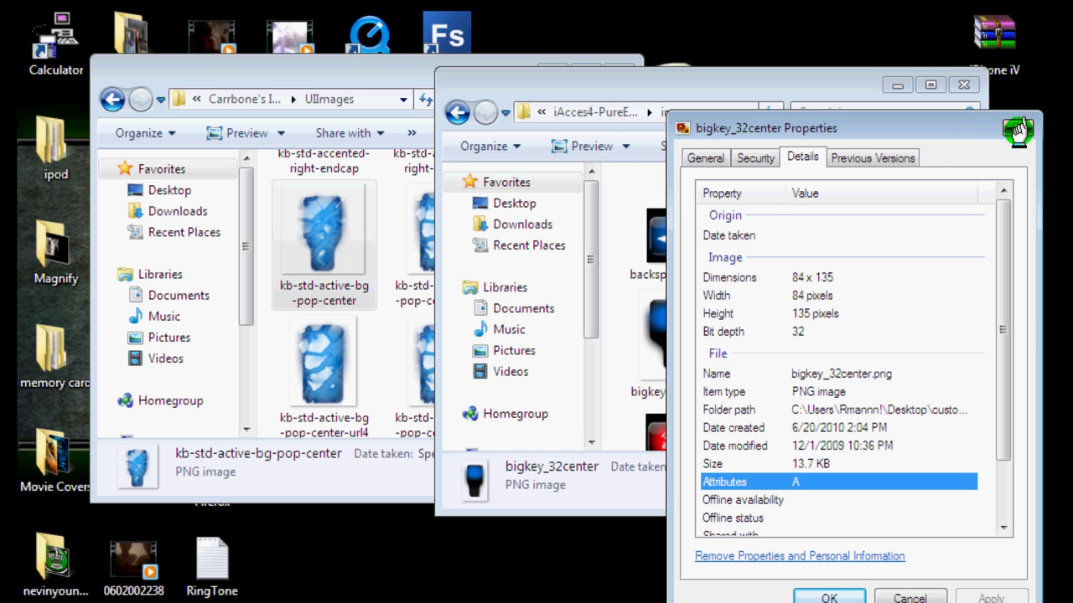
pyautogui.click(1018, 130)
# Copy kb-std-active-bg-pop-center onto the desktop and close the UIImages folder
pyautogui.click(347, 210)
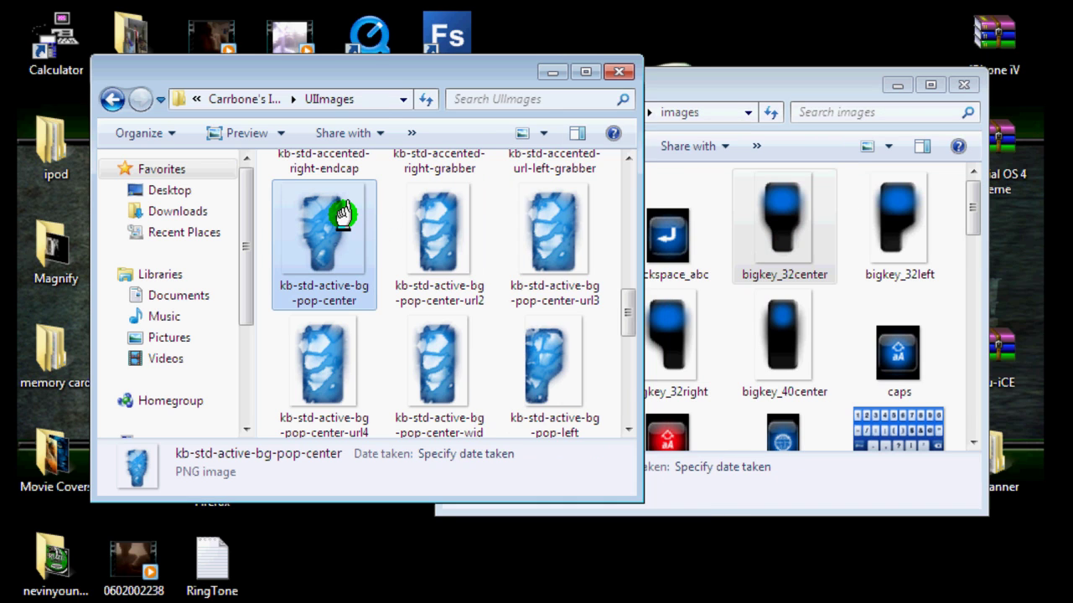
pyautogui.rightClick(347, 210)
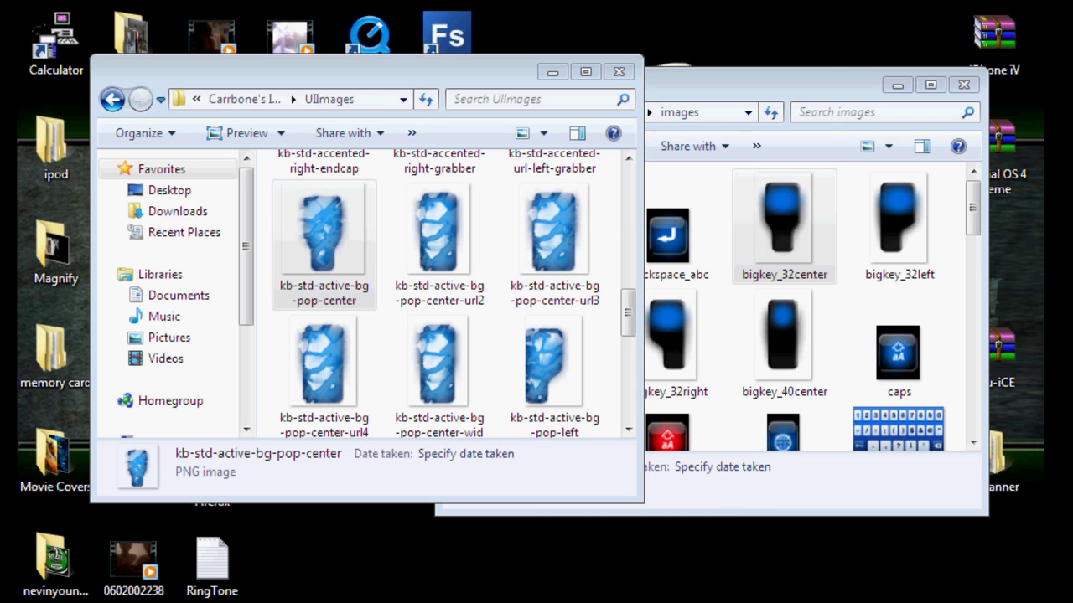
pyautogui.rightClick(620, 3)
pyautogui.click(637, 38)
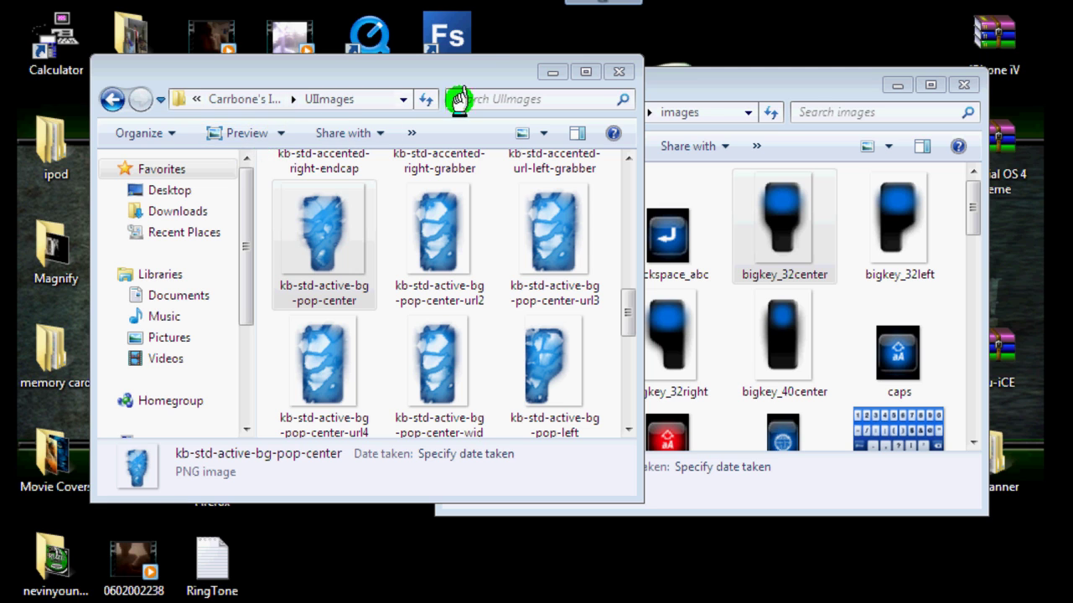
pyautogui.click(619, 72)
# Launch iDesigner from the desktop's New folder
pyautogui.moveTo(531, 78); pyautogui.dragTo(447, 311)
pyautogui.doubleClick(519, 251)
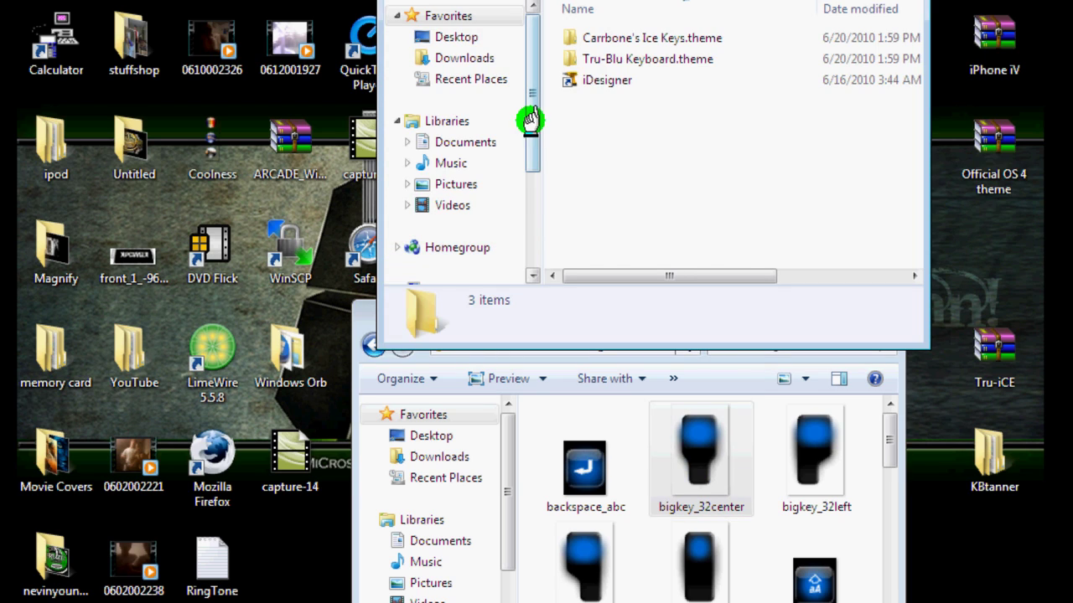
pyautogui.click(567, 80)
pyautogui.doubleClick(570, 81)
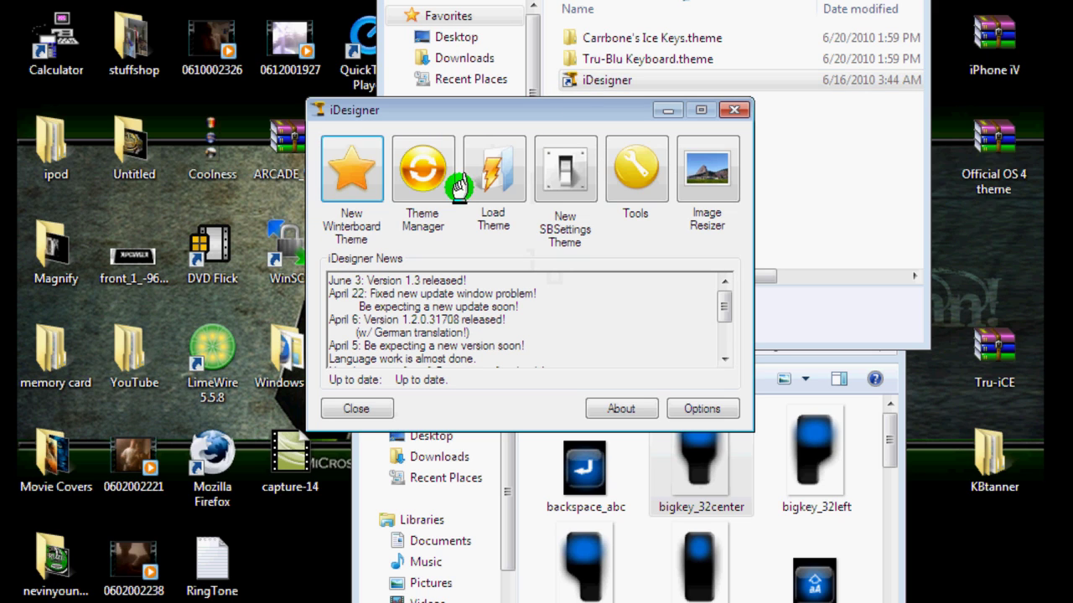
# Load the desktop kb-std-active-bg-pop-center image into Image Resizer and preview it at 84 × 130
pyautogui.click(696, 172)
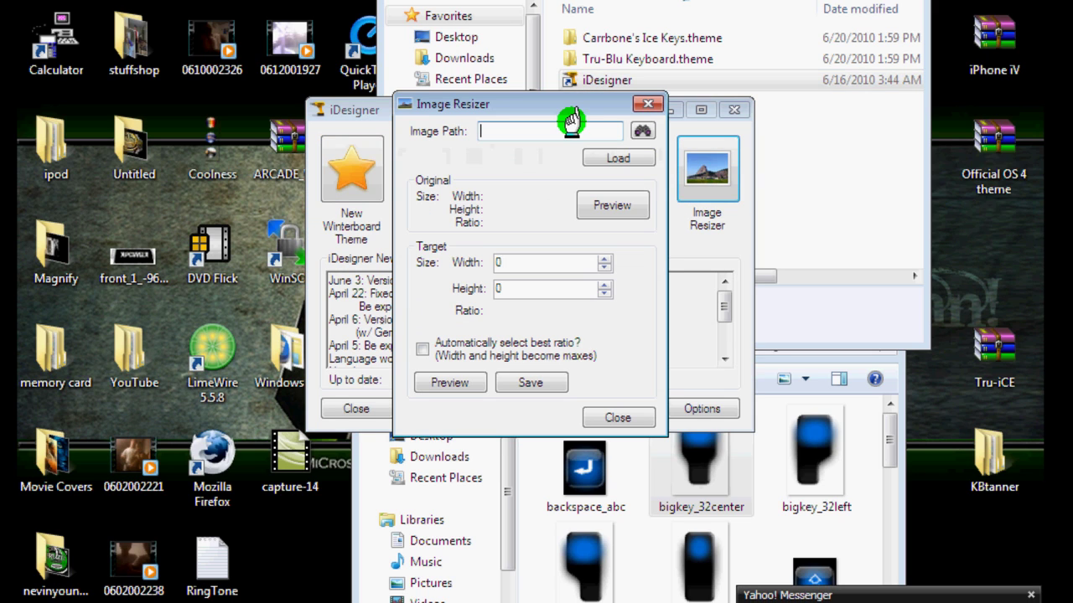
pyautogui.click(641, 130)
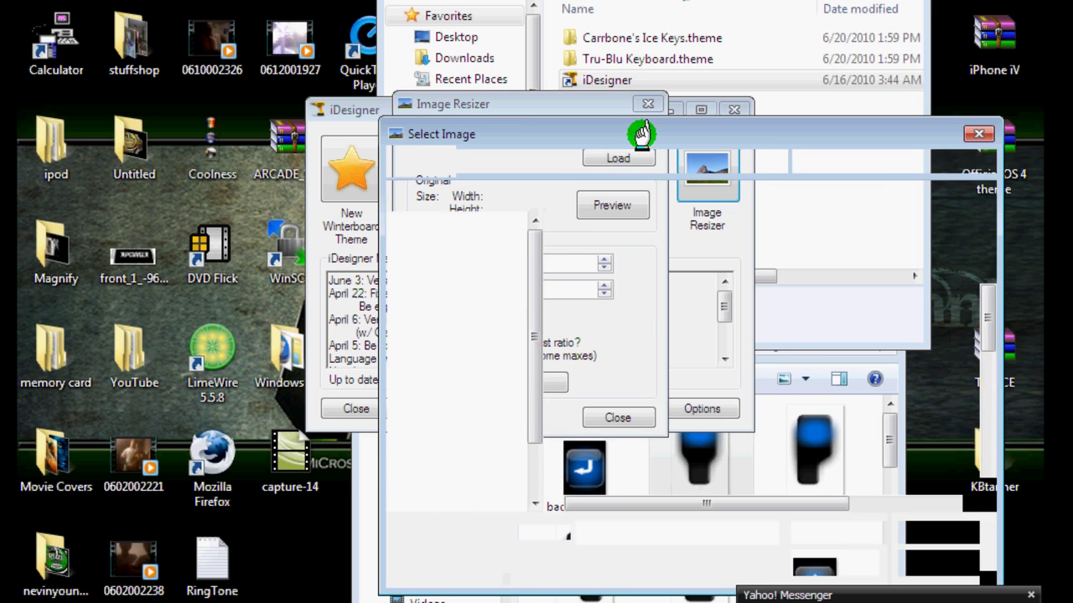
pyautogui.click(489, 250)
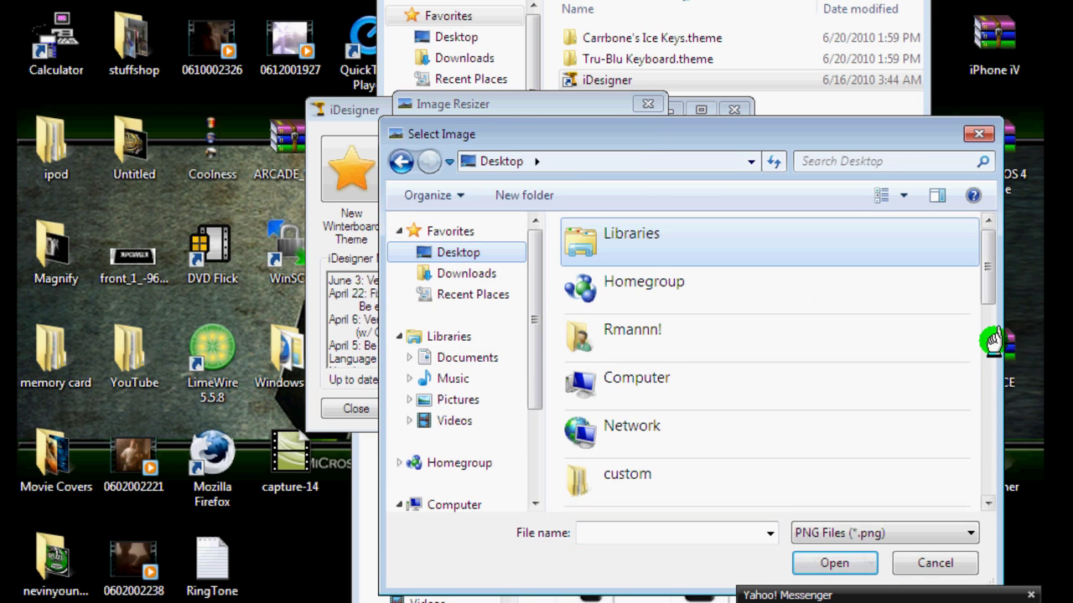
pyautogui.moveTo(981, 247); pyautogui.dragTo(981, 450)
pyautogui.click(610, 493)
pyautogui.click(848, 565)
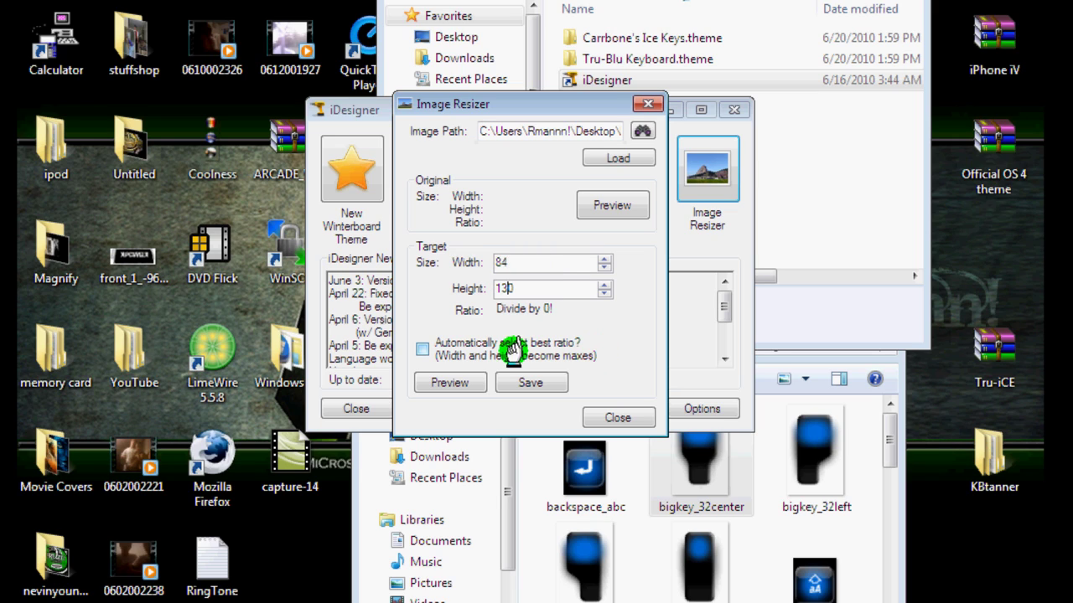
pyautogui.click(453, 380)
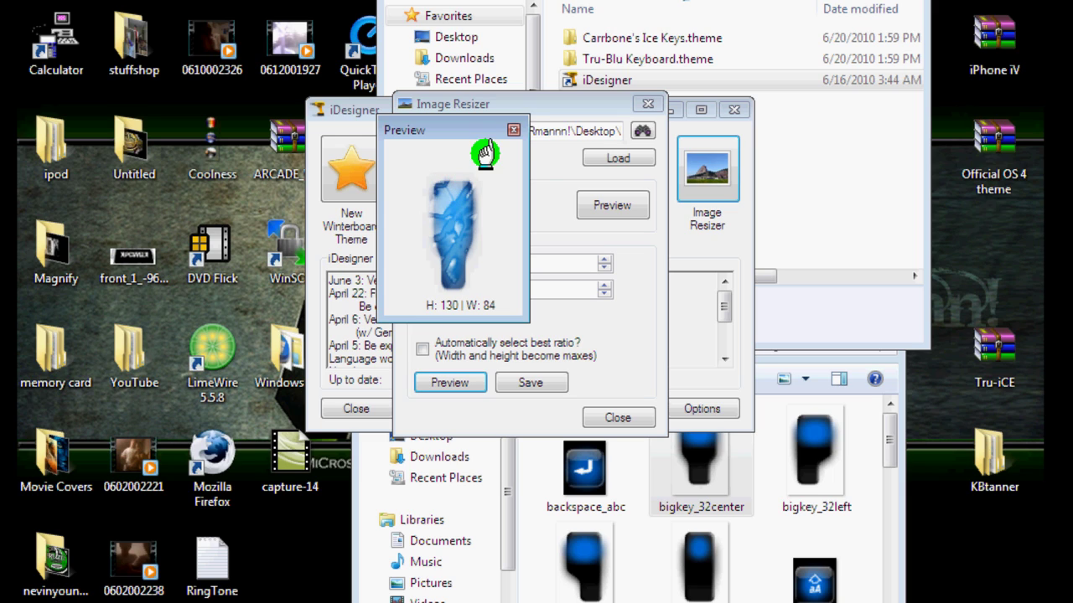
# Preview the image at 84 × 125 and save it to the Desktop as bigkey_32center.png
pyautogui.click(513, 130)
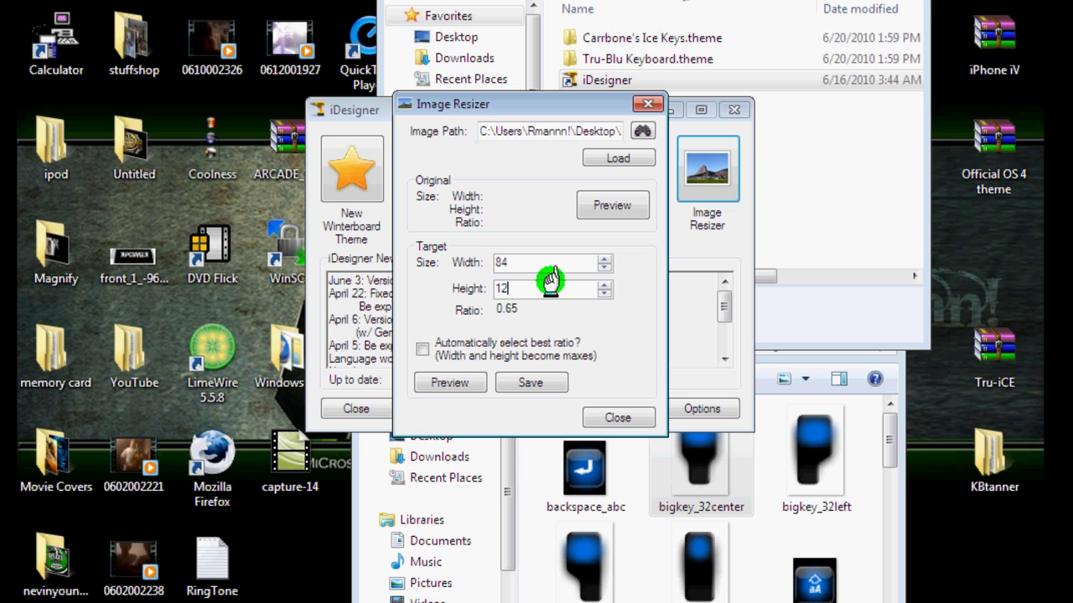
pyautogui.click(428, 383)
pyautogui.click(507, 130)
pyautogui.click(517, 384)
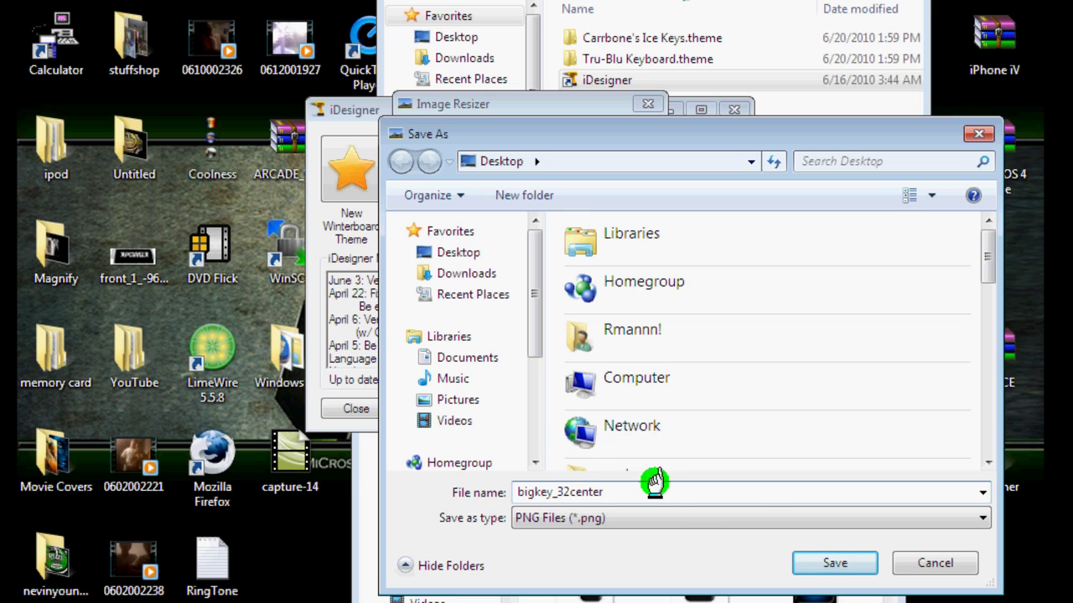
pyautogui.click(826, 559)
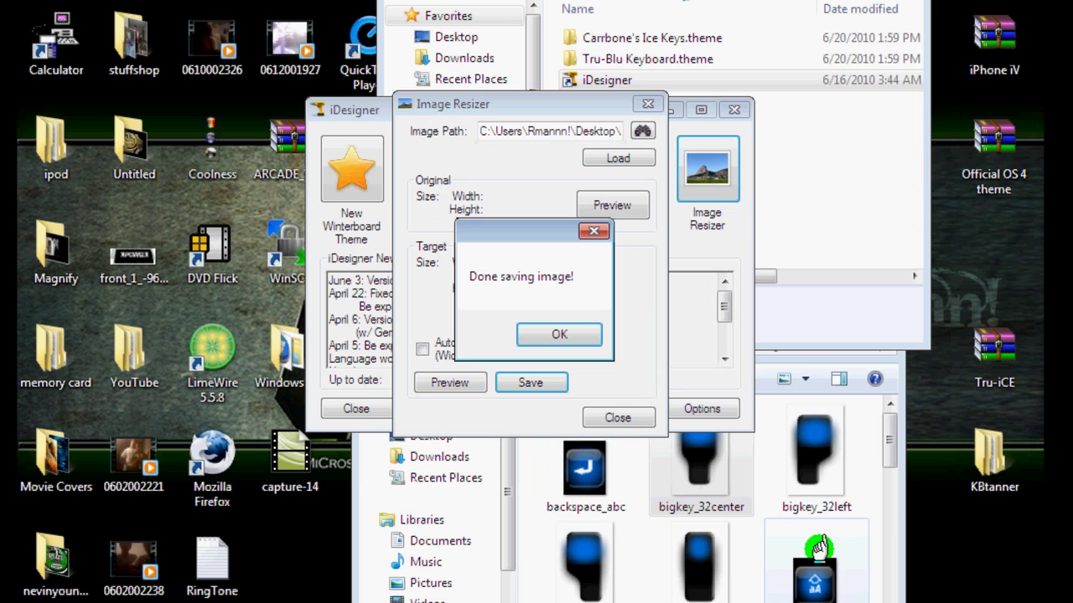
pyautogui.click(584, 333)
# Close iDesigner and the New folder, and move the images window to the top
pyautogui.click(647, 103)
pyautogui.click(726, 110)
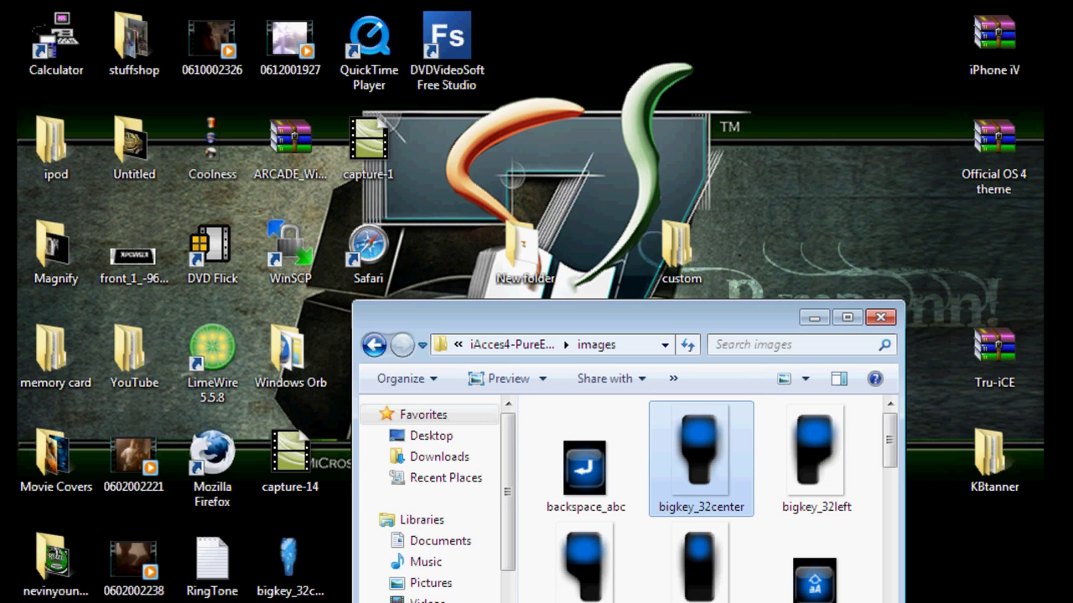
pyautogui.click(677, 315)
pyautogui.moveTo(677, 315); pyautogui.dragTo(735, 87)
# Move the desktop bigkey_32center.png into the images folder, replacing the original, then close it
pyautogui.moveTo(290, 566); pyautogui.dragTo(383, 415)
pyautogui.moveTo(369, 369); pyautogui.dragTo(761, 348)
pyautogui.click(577, 223)
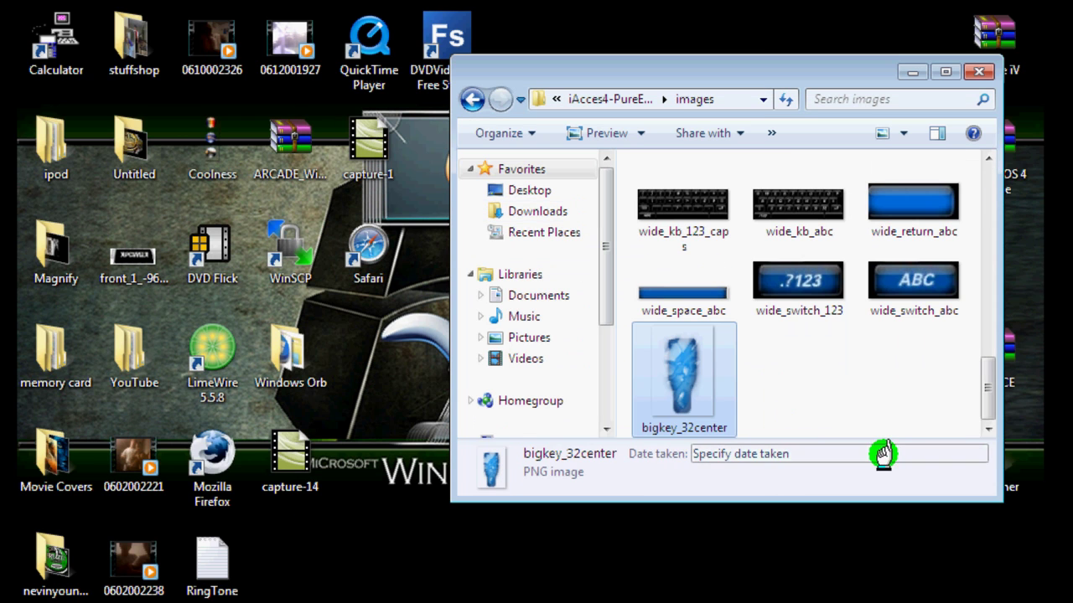
pyautogui.click(977, 71)
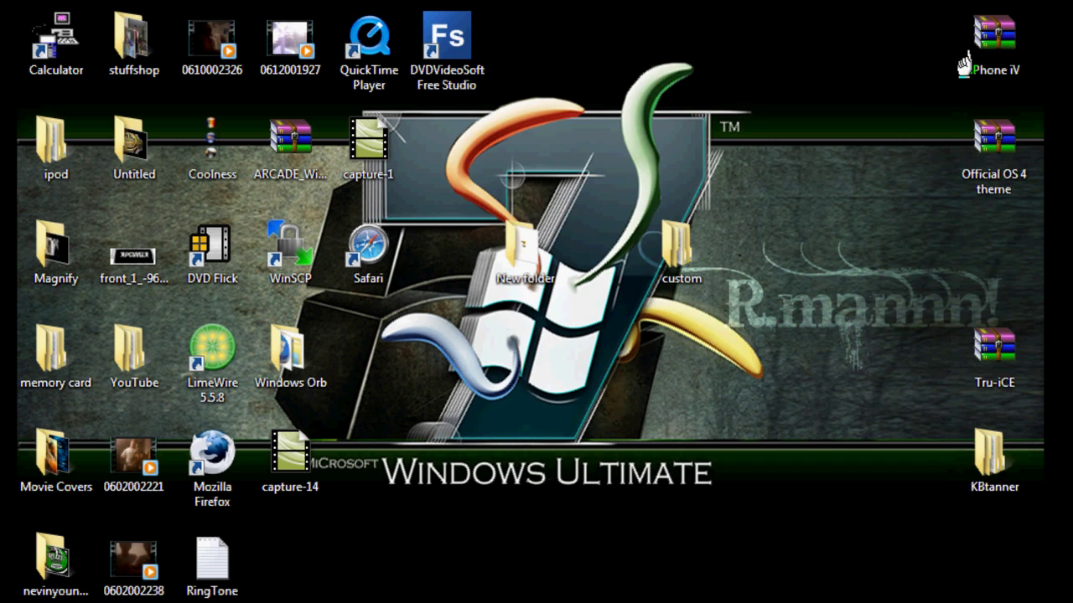
# Copy the desktop custom theme folder into the iPhone's /private/var/stash Themes folder via WinSCP
pyautogui.click(680, 242)
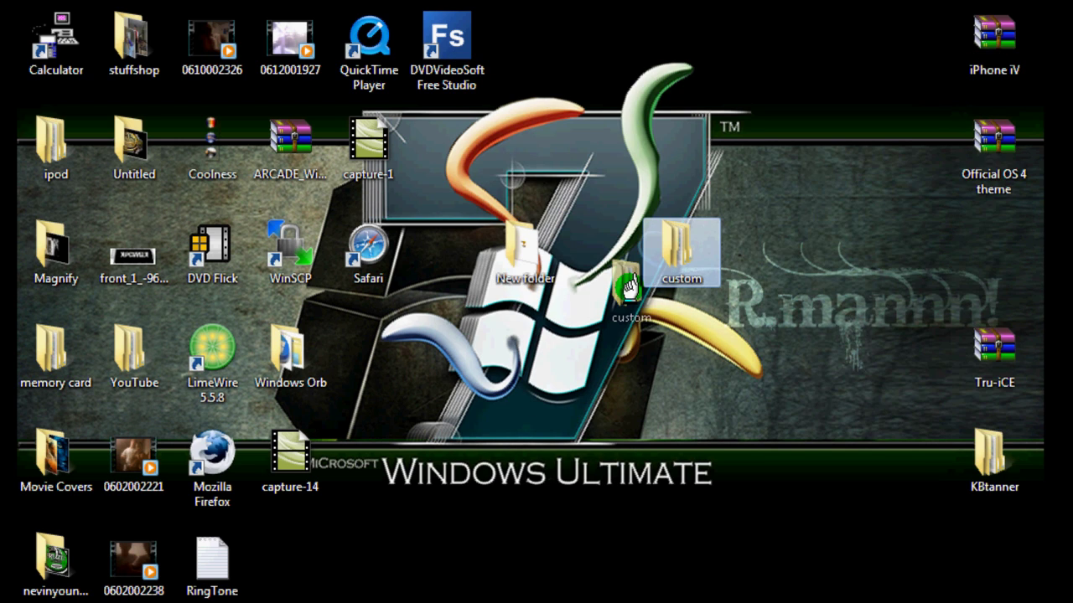
pyautogui.moveTo(680, 241); pyautogui.dragTo(671, 348)
pyautogui.click(692, 338)
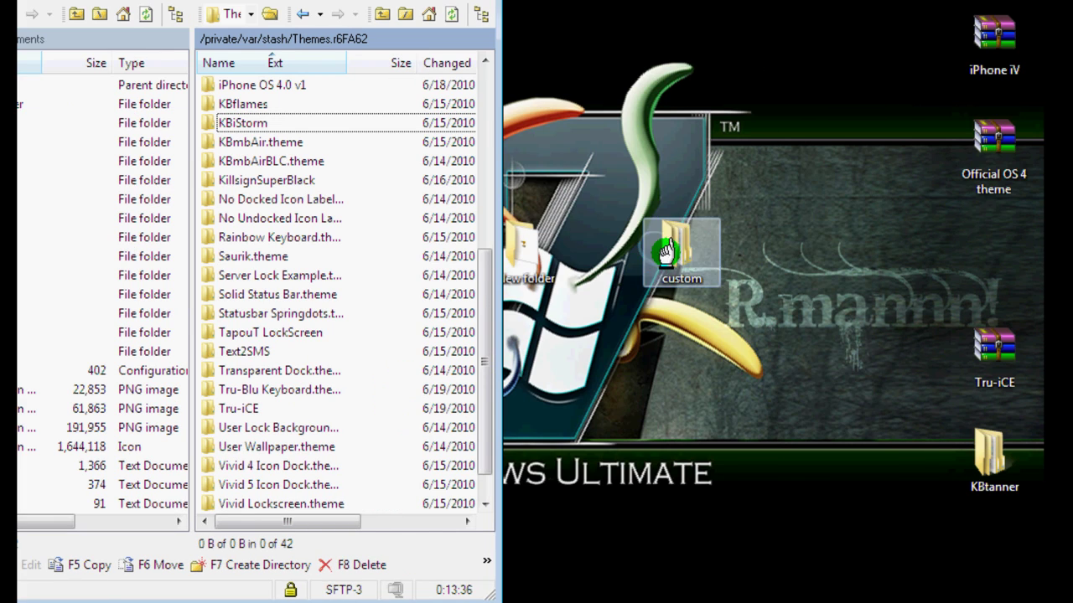
pyautogui.moveTo(677, 243); pyautogui.dragTo(419, 519)
pyautogui.click(343, 345)
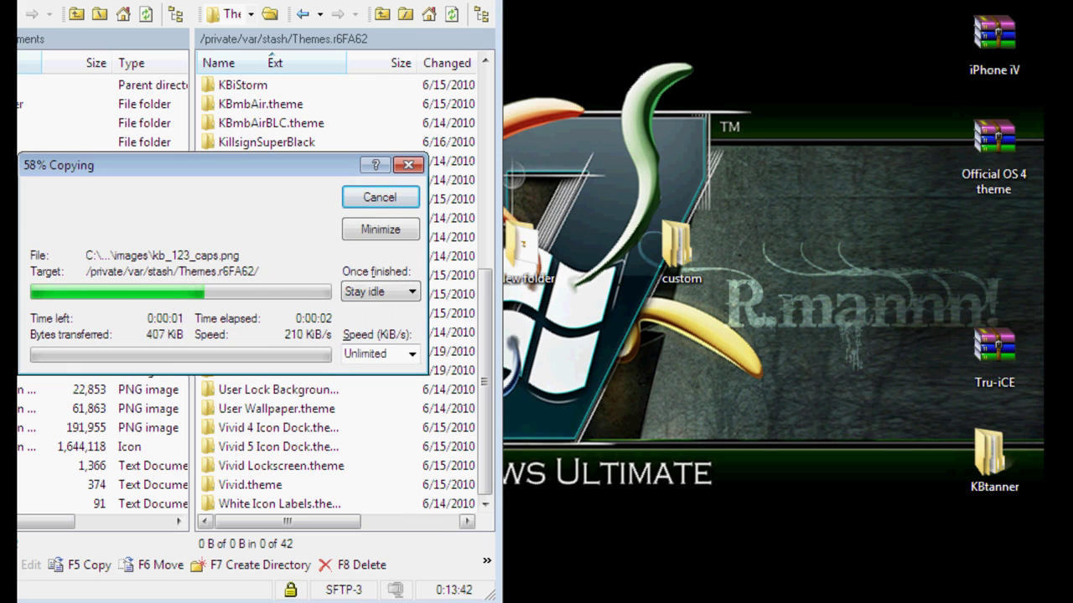
pyautogui.moveTo(251, 5); pyautogui.dragTo(573, 0)
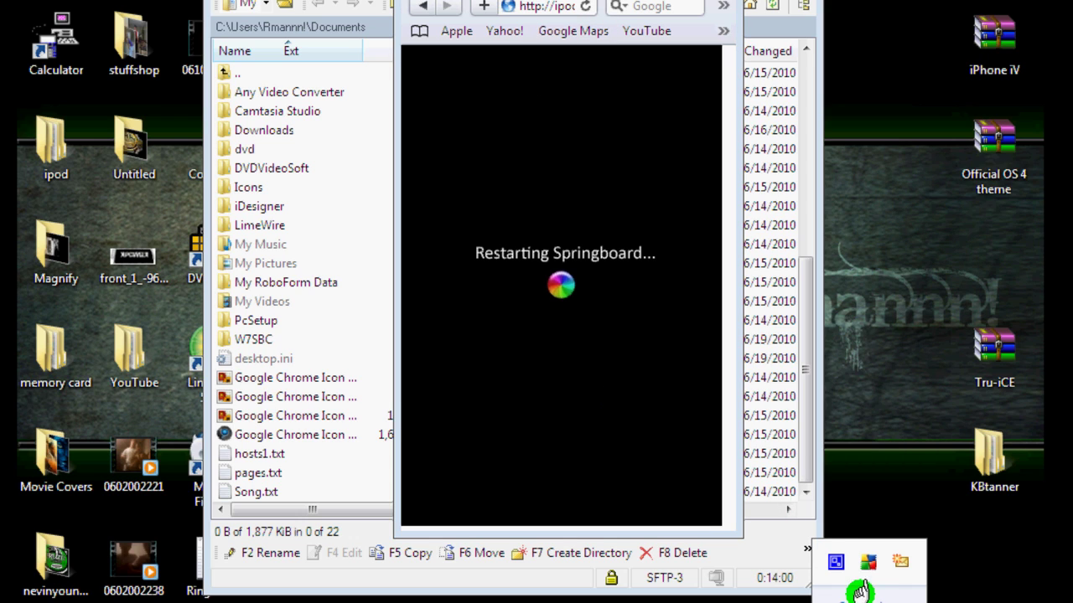
# Respring the iPhone from the screen viewer to reload the home screen
pyautogui.rightClick(836, 562)
pyautogui.click(867, 501)
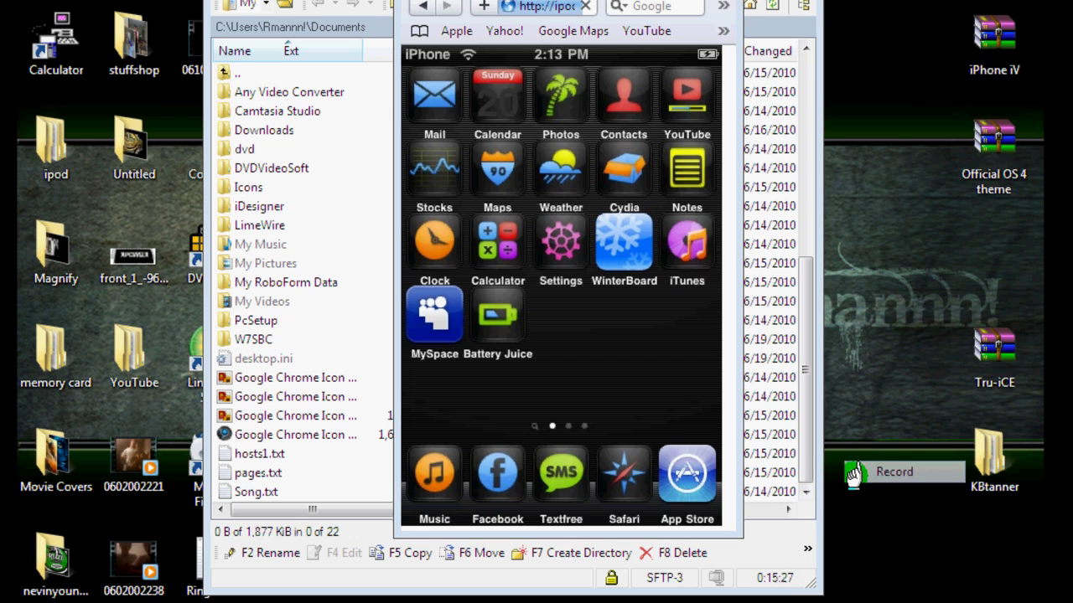